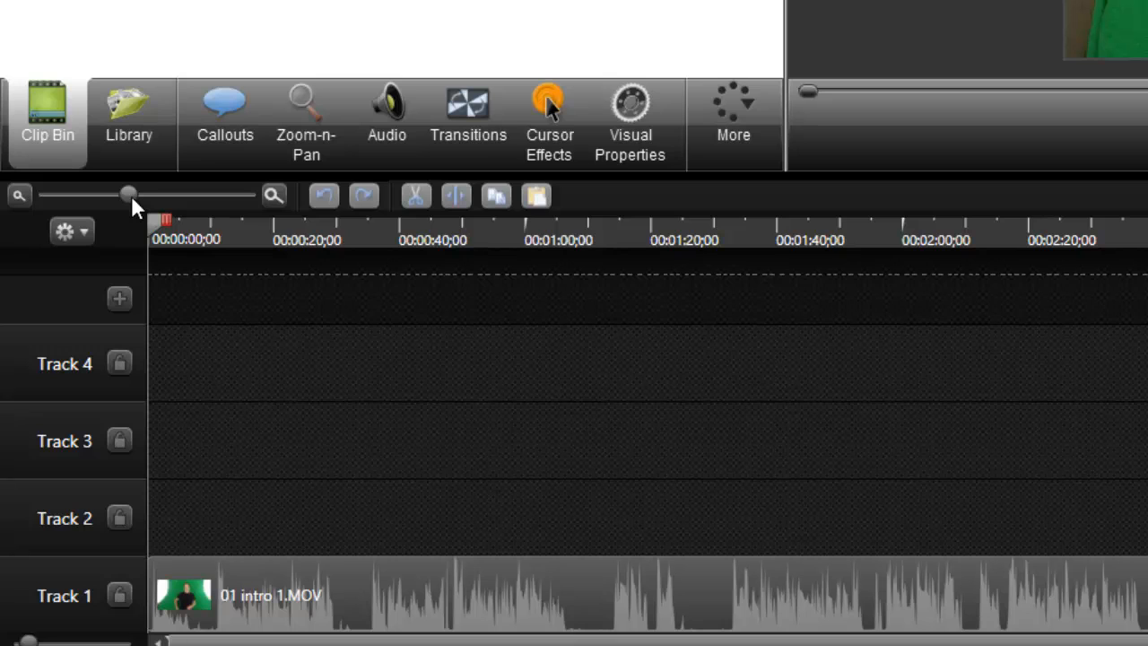
# - Play 01 intro 1.MOV on Track 1 from the start and from about 11 seconds to find where the usable take begins
pyautogui.moveTo(125, 194); pyautogui.dragTo(41, 197)
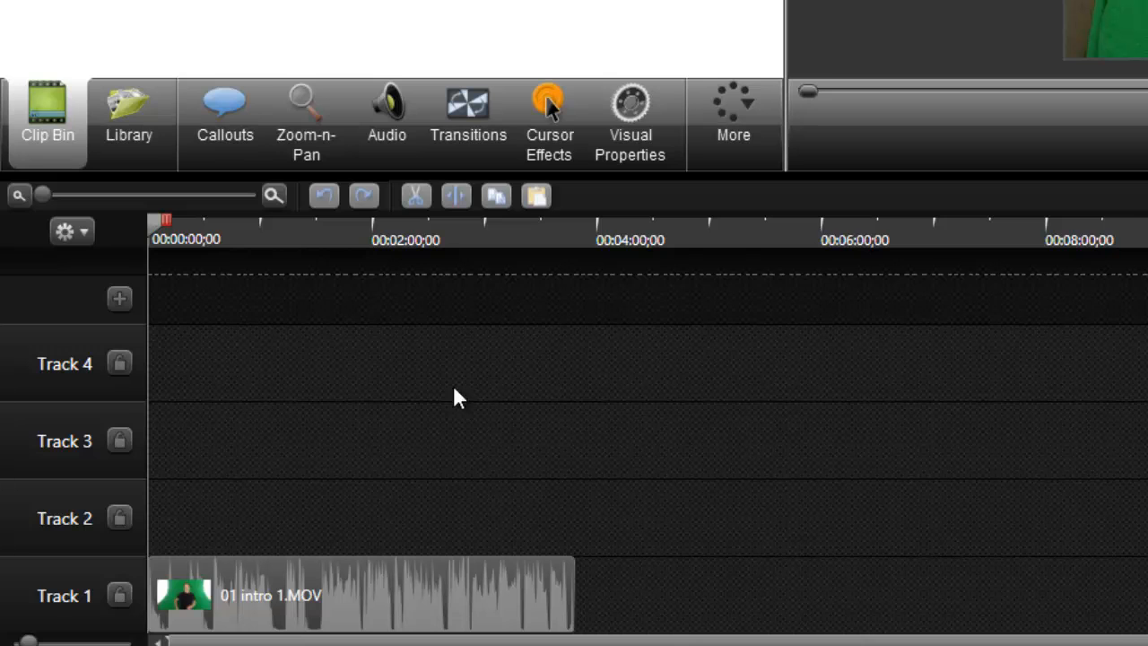
pyautogui.moveTo(44, 194); pyautogui.dragTo(260, 196)
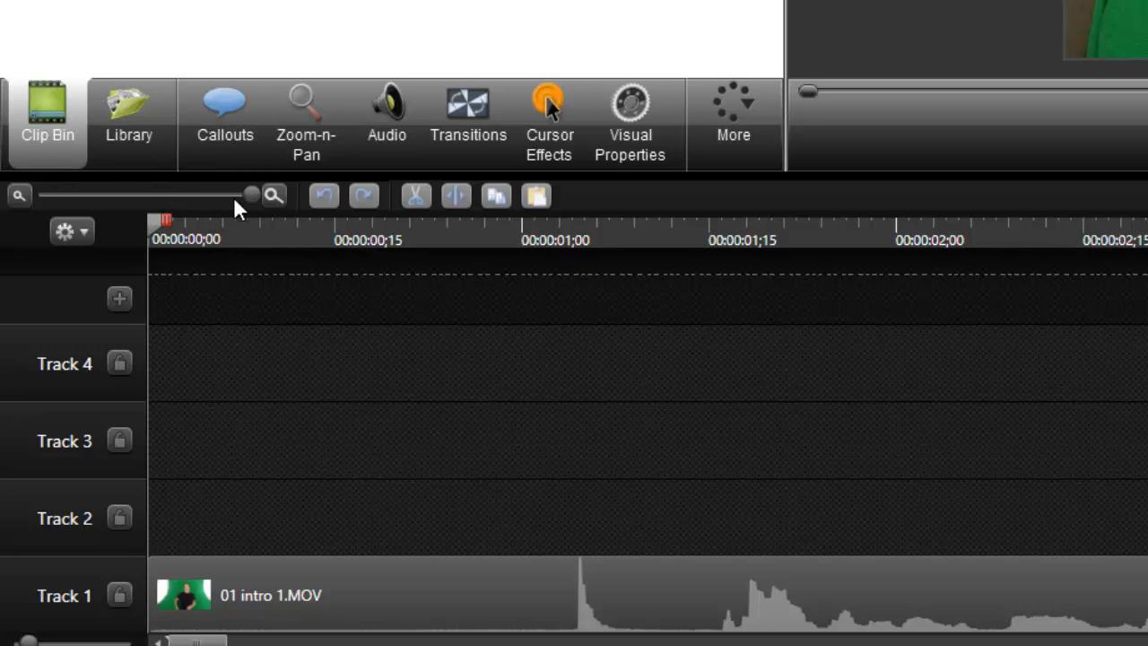
pyautogui.moveTo(252, 195); pyautogui.dragTo(183, 194)
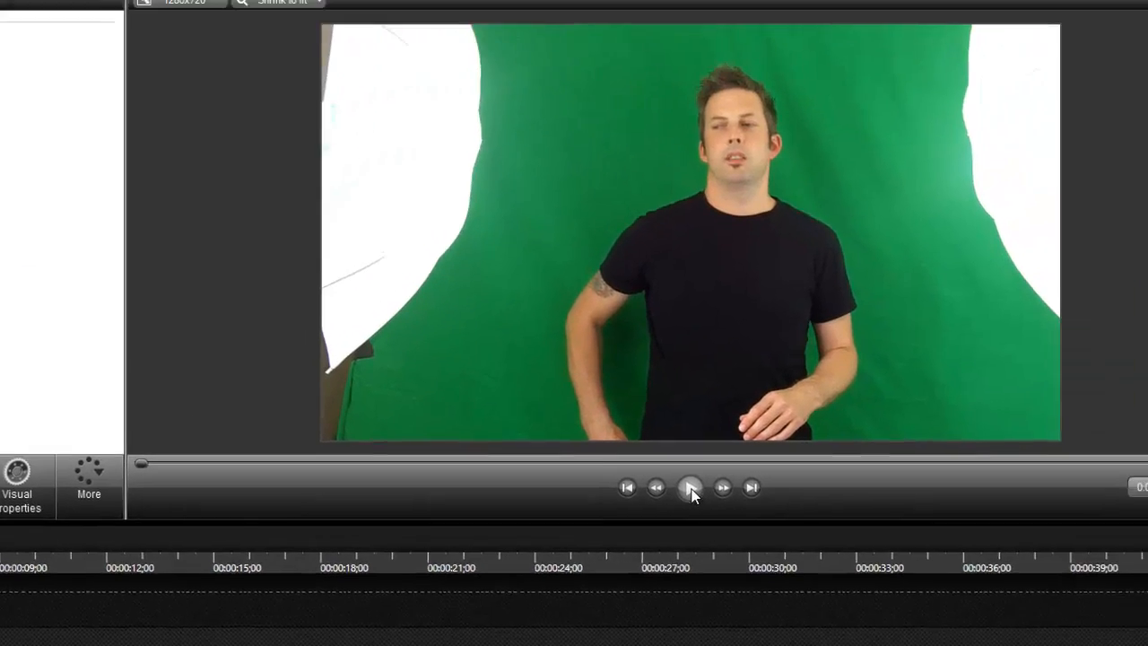
pyautogui.click(1115, 281)
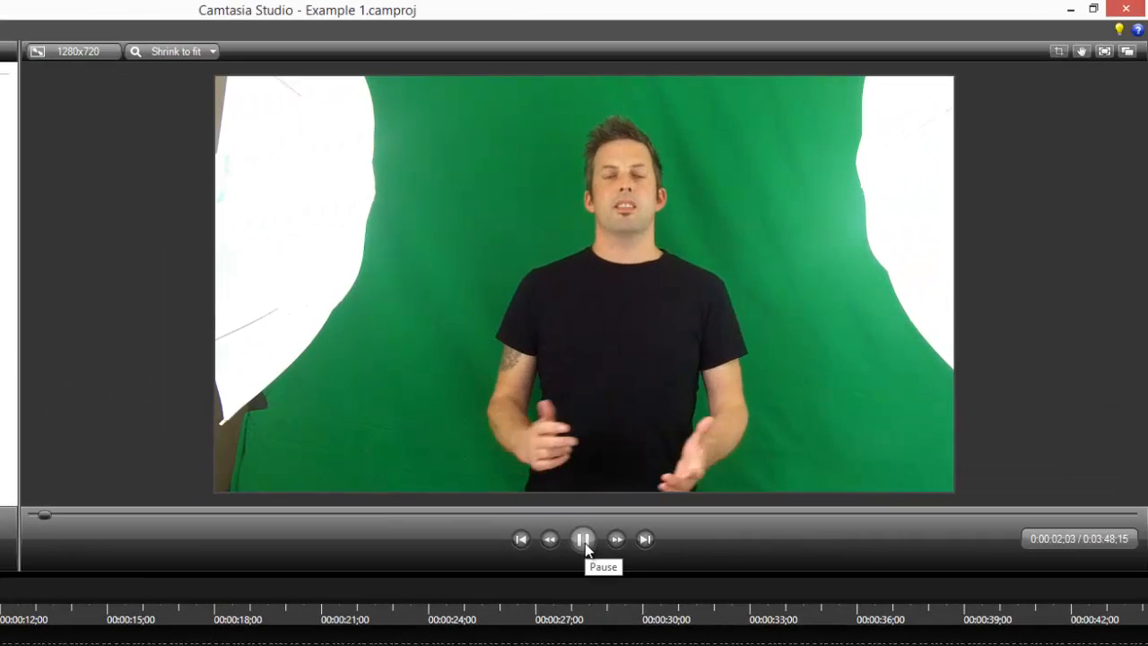
pyautogui.click(585, 544)
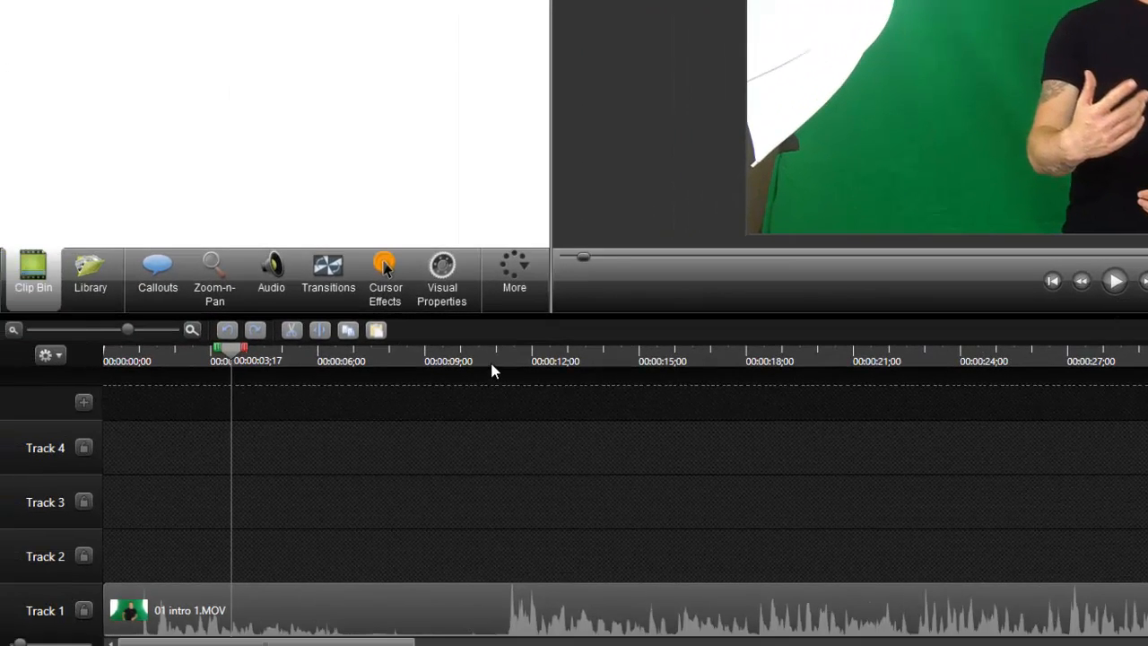
pyautogui.click(491, 362)
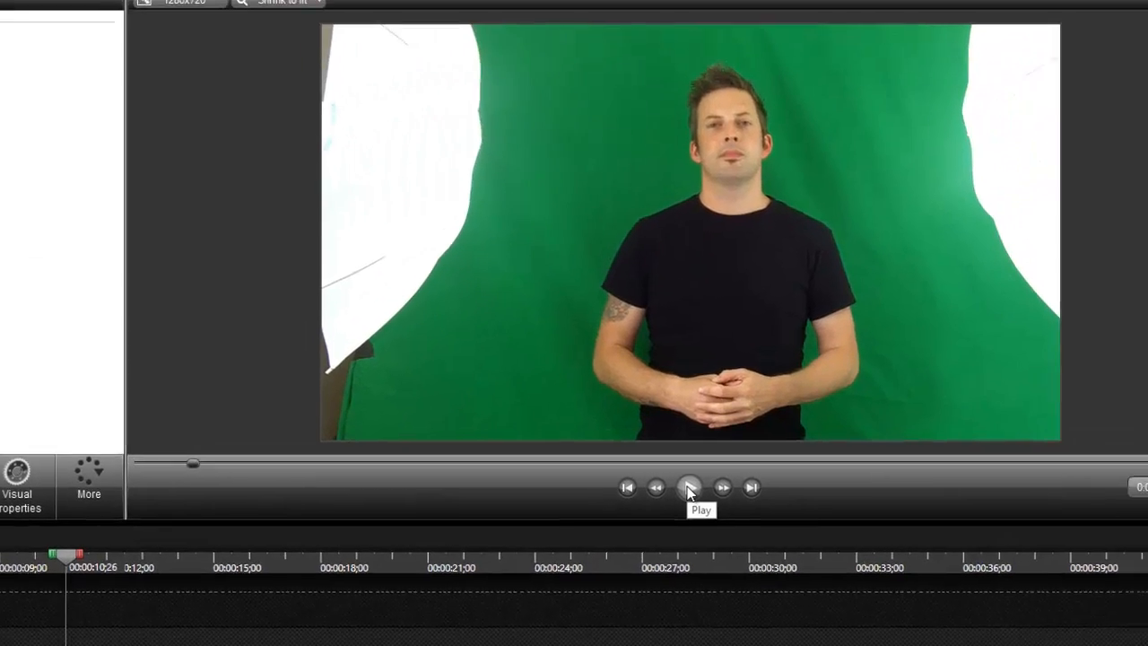
pyautogui.click(688, 487)
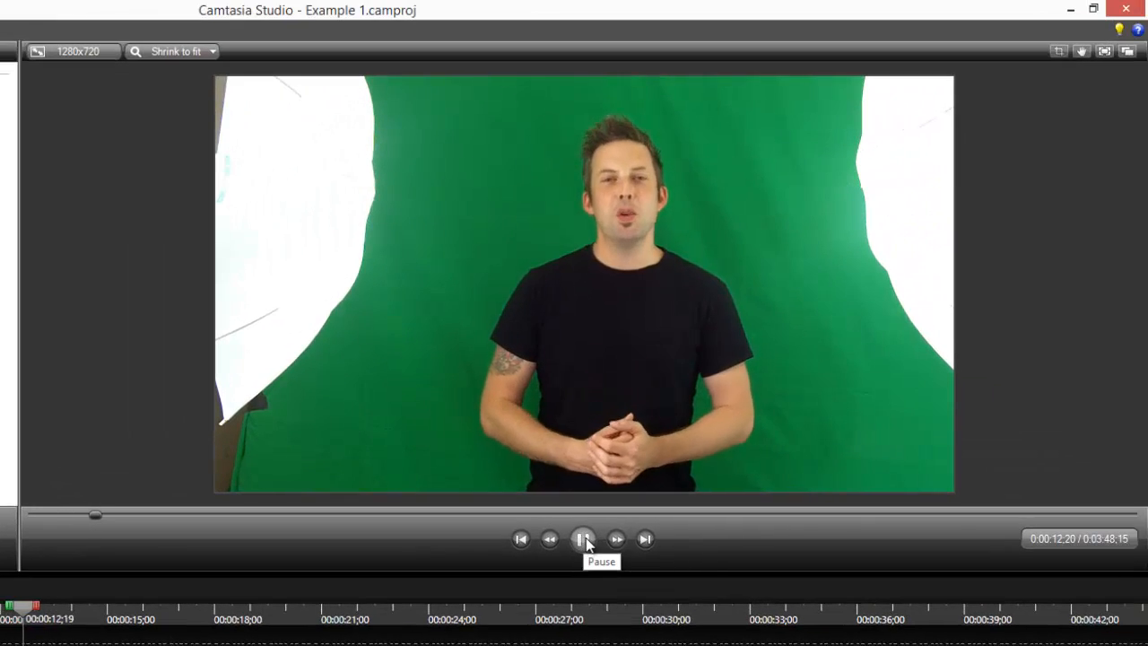
pyautogui.click(584, 540)
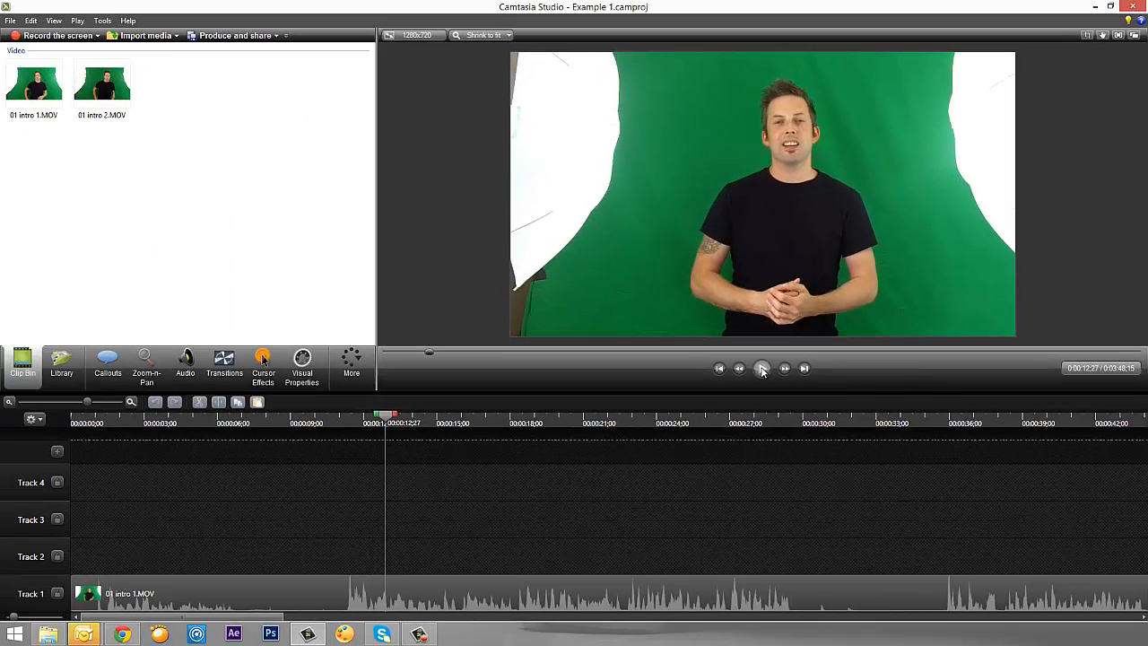
pyautogui.click(762, 369)
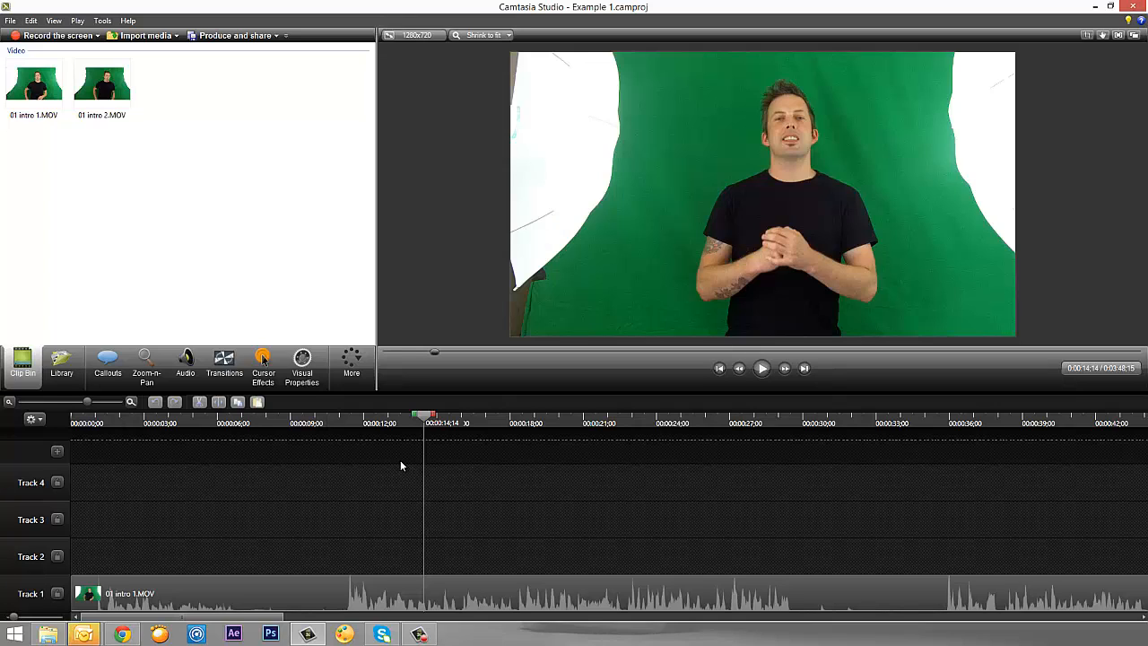
# - Cut the unwanted opening of 01 intro 1.MOV, from the start of the timeline to 00:00:10;16, just before the speech
pyautogui.click(343, 417)
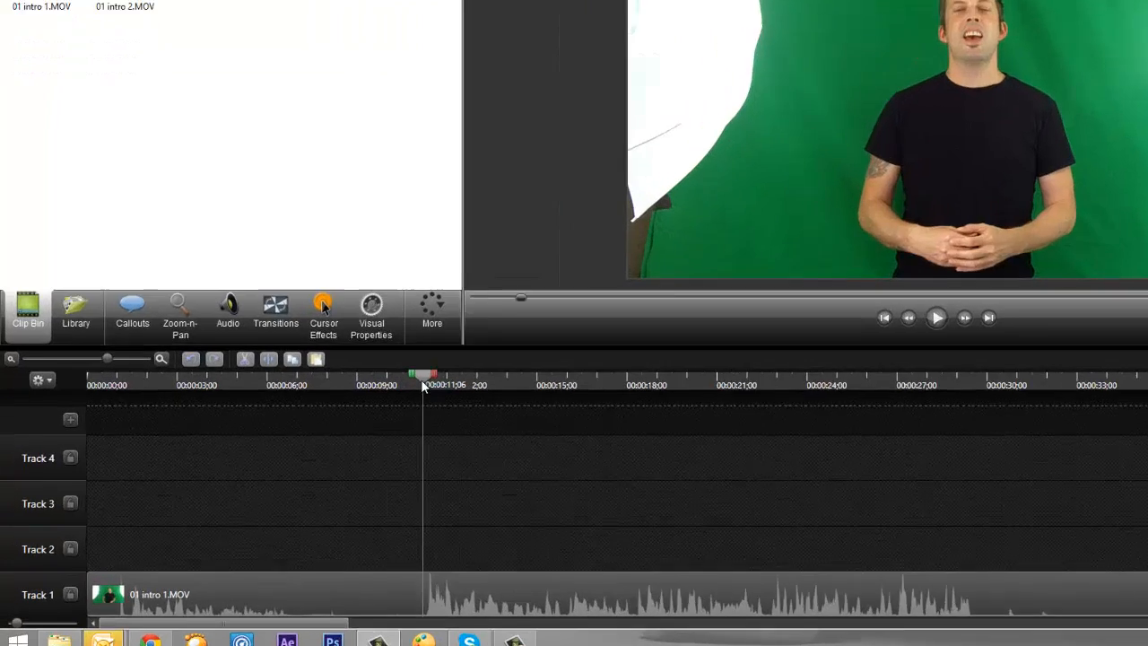
pyautogui.moveTo(423, 381); pyautogui.dragTo(417, 381)
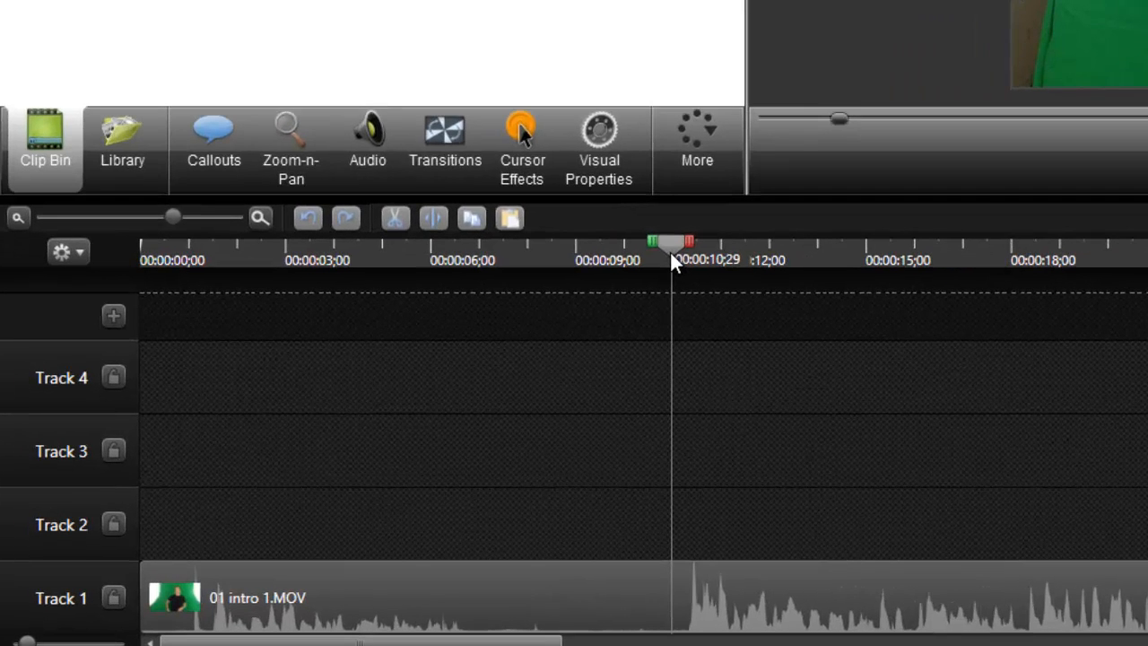
pyautogui.moveTo(677, 252); pyautogui.dragTo(687, 253)
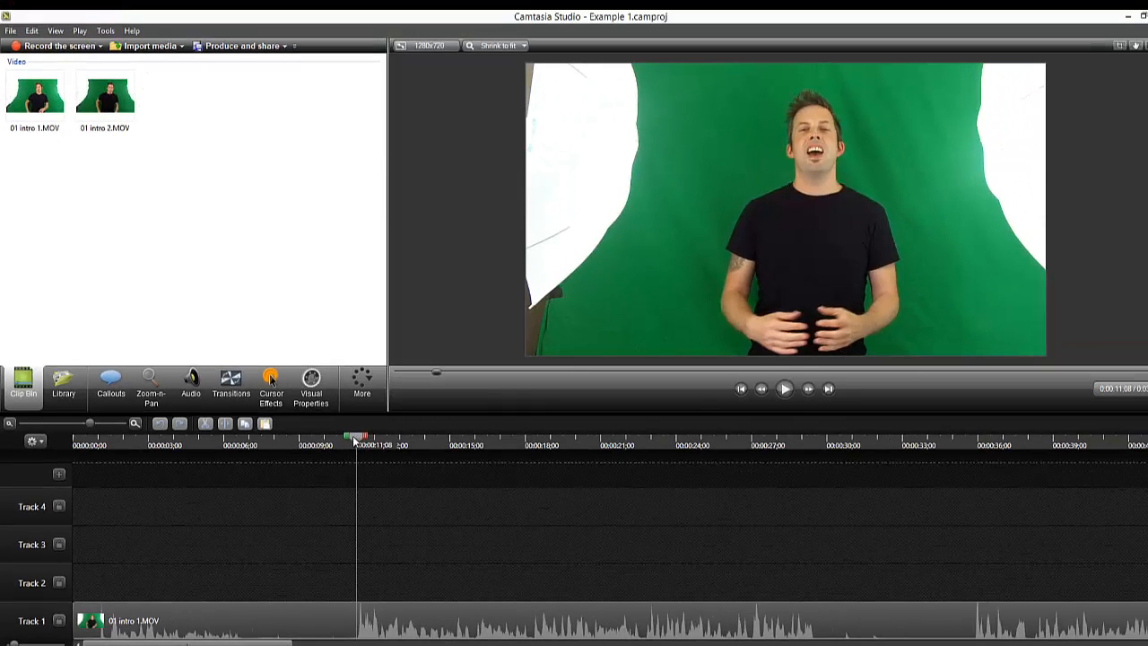
pyautogui.moveTo(357, 438); pyautogui.dragTo(337, 441)
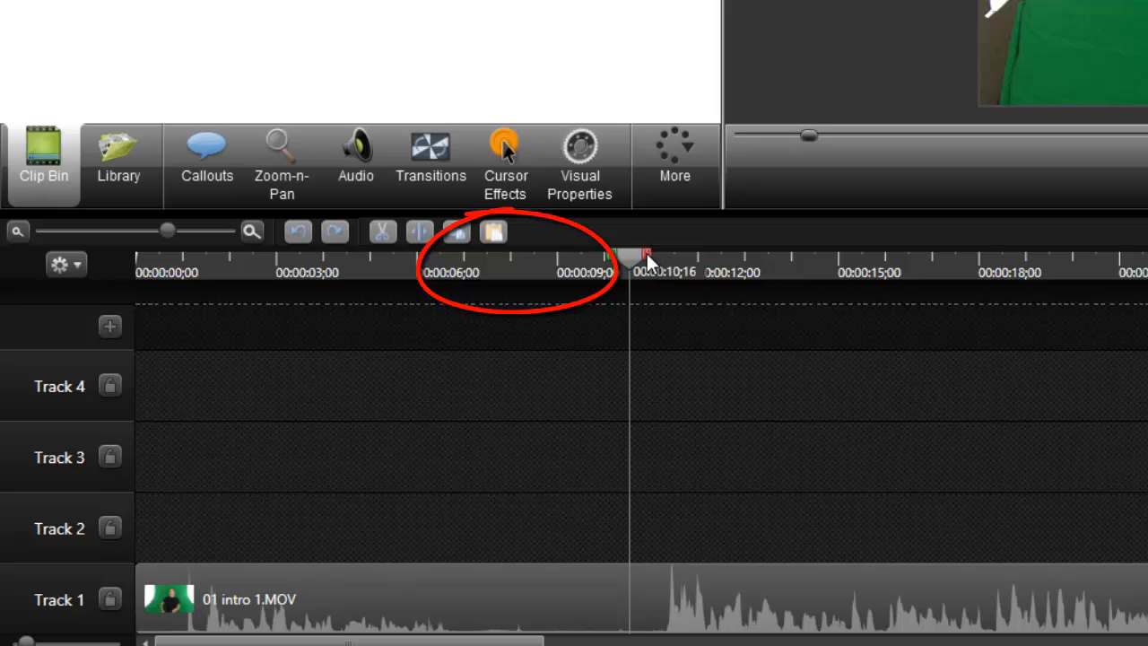
pyautogui.moveTo(619, 260); pyautogui.dragTo(40, 253)
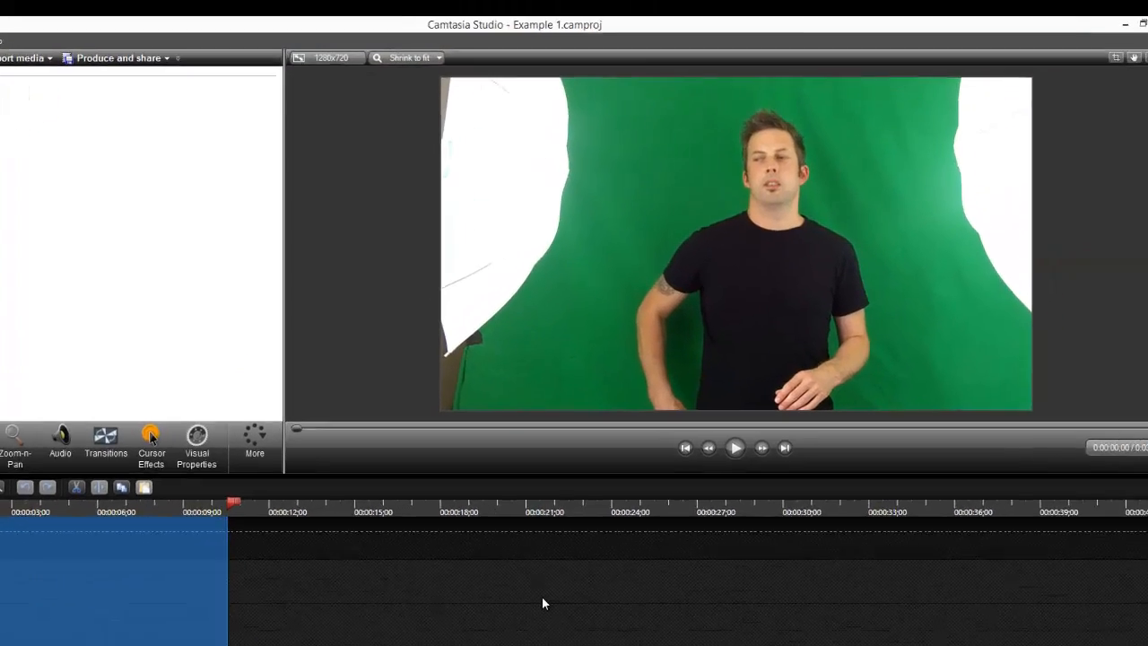
pyautogui.press('space')
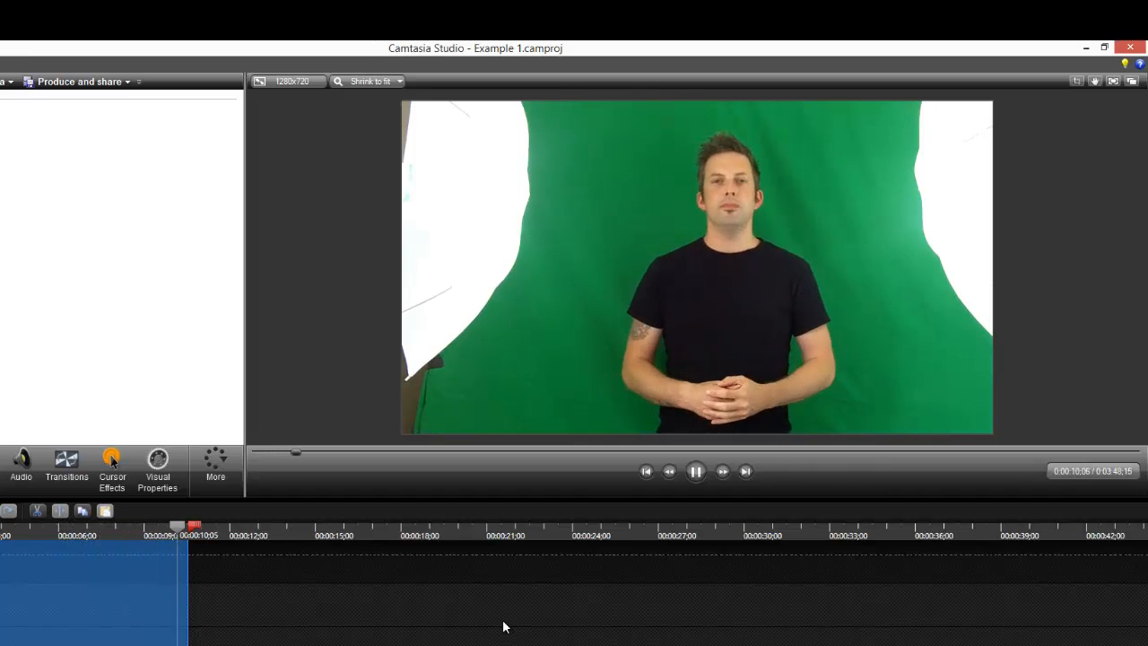
pyautogui.press('space')
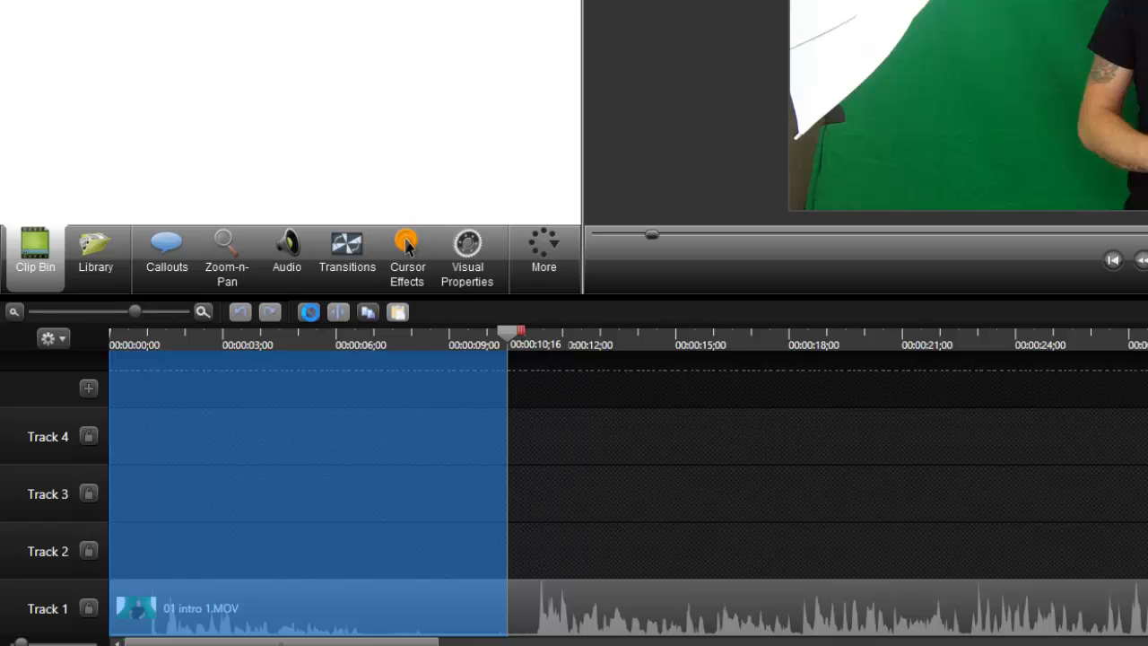
pyautogui.click(308, 314)
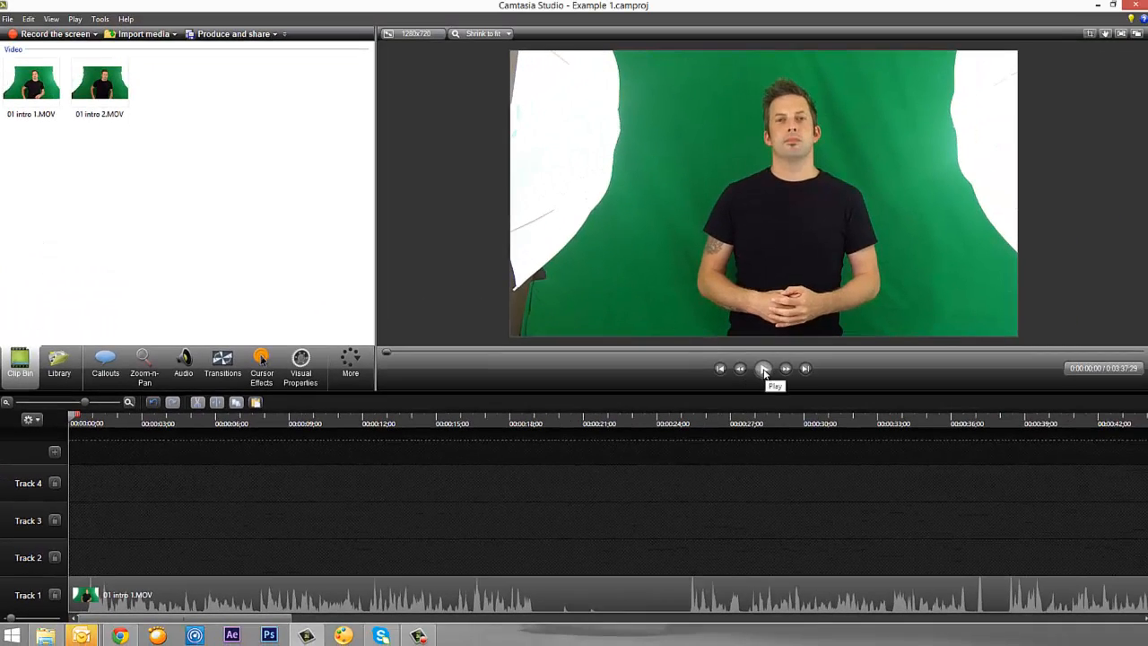
# - Play the trimmed clip's opening and both edges of the silent gap between about 19 and 25 seconds
pyautogui.click(762, 369)
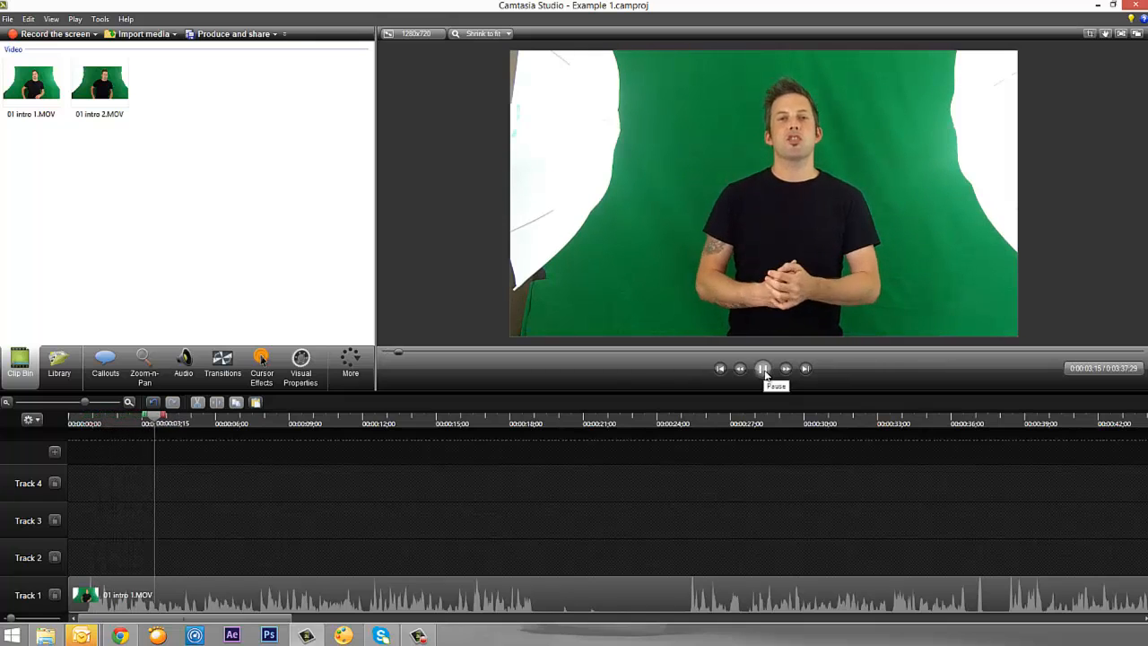
pyautogui.click(763, 370)
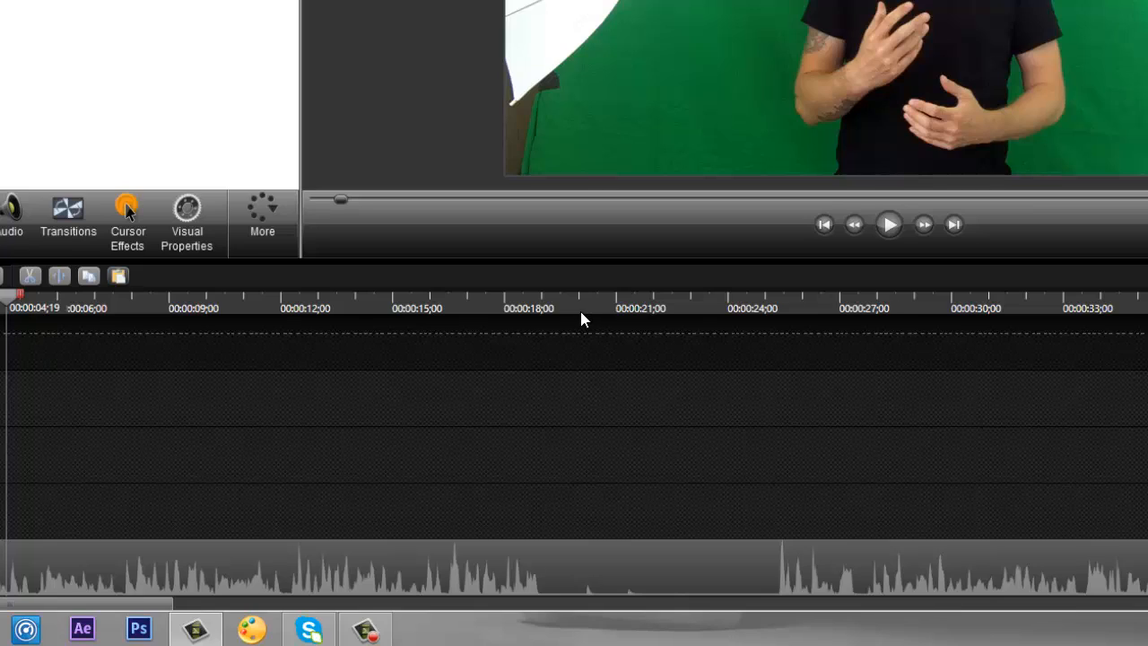
pyautogui.click(500, 308)
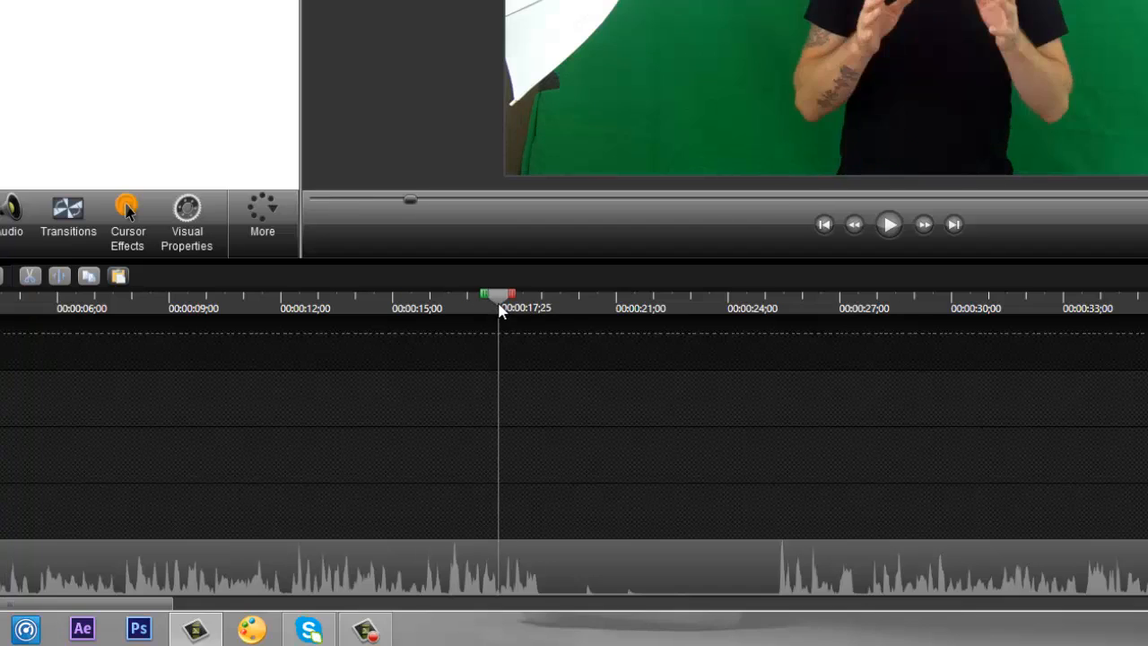
pyautogui.press('space')
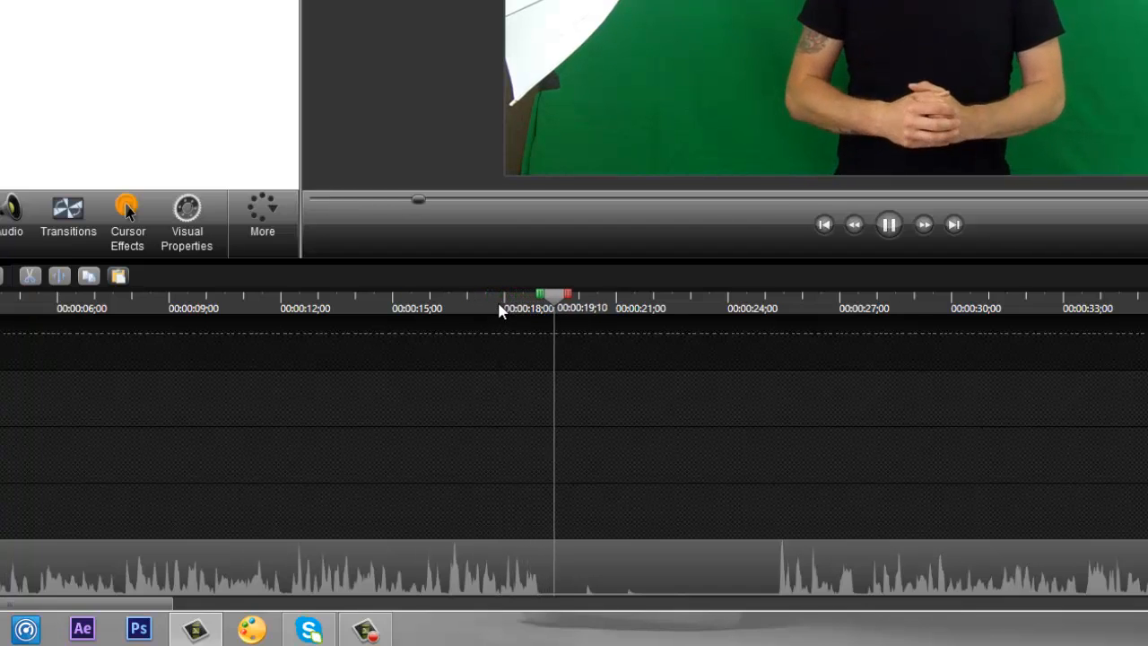
pyautogui.press('space')
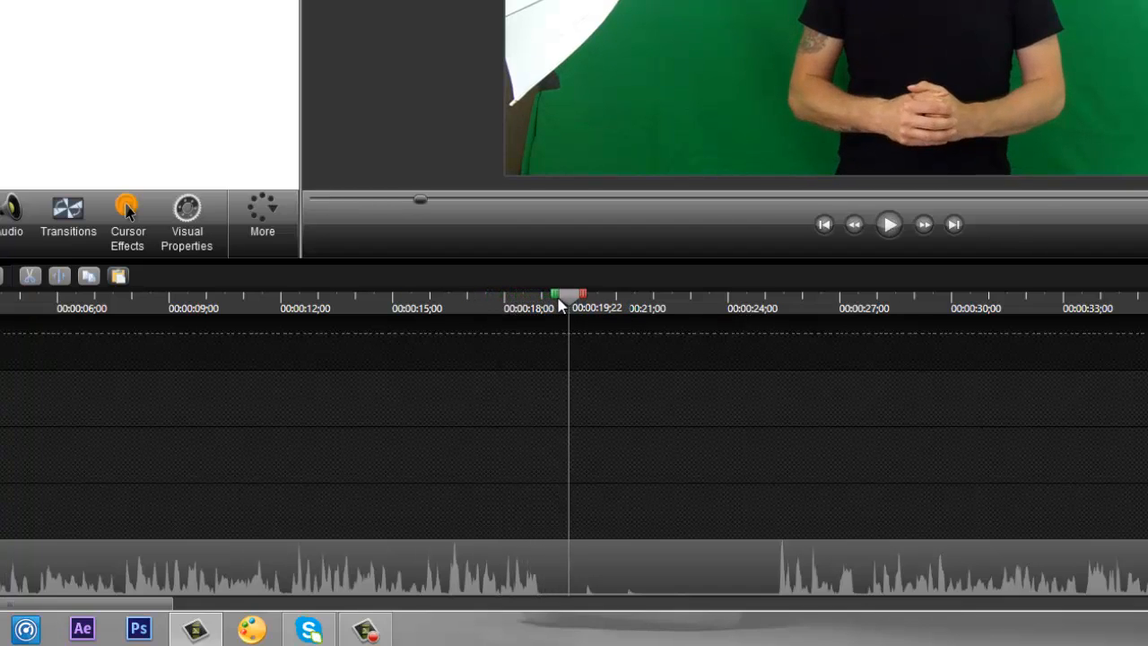
pyautogui.click(770, 307)
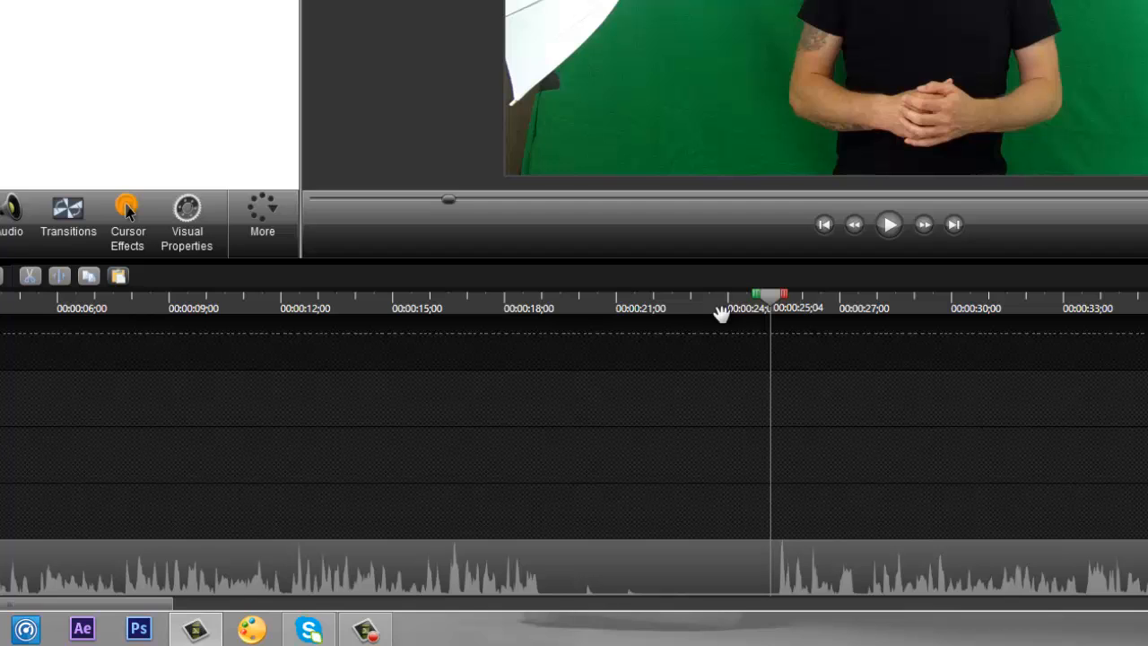
pyautogui.press('space')
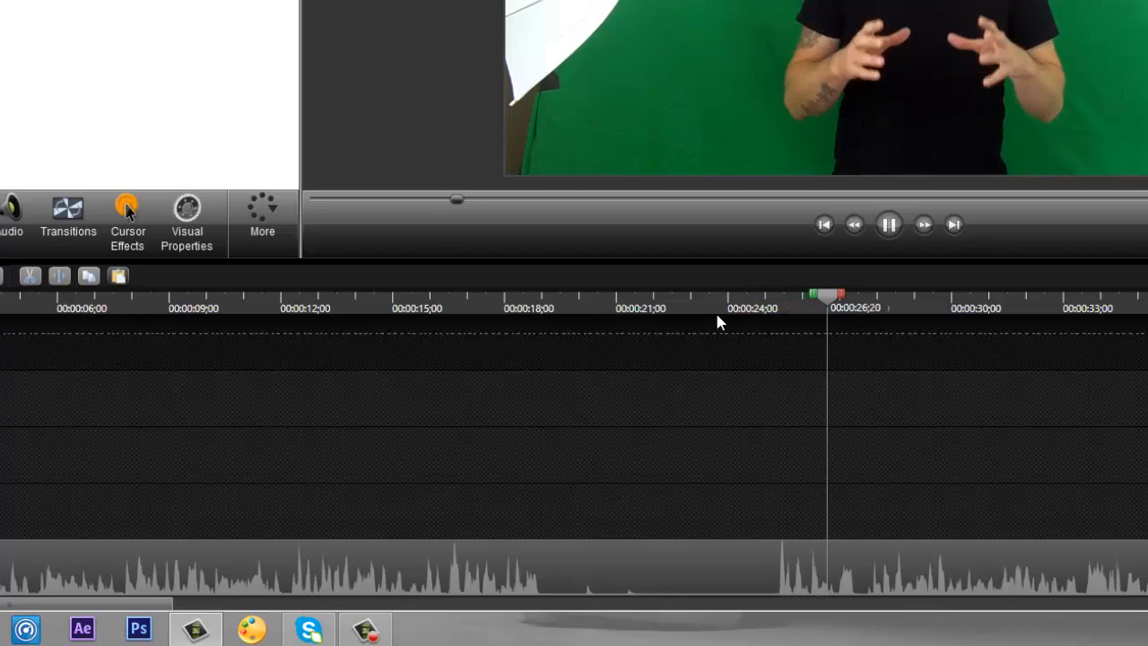
pyautogui.press('space')
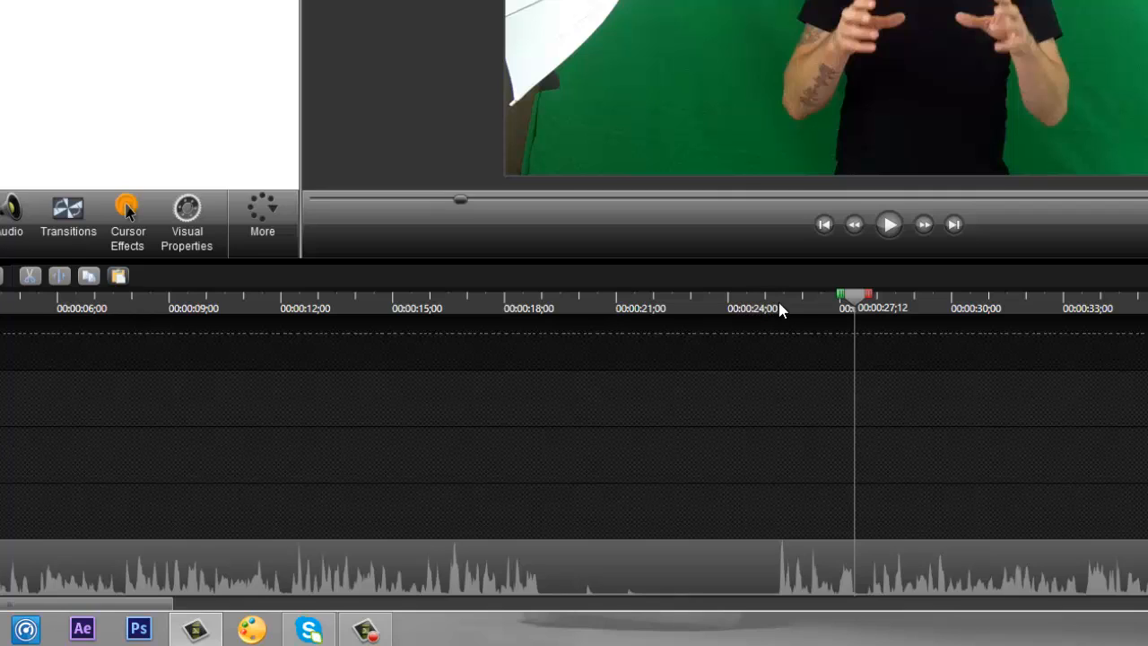
# - Mark the silent gap from 00:00:19;10 to 00:00:25;00 and split the Track 1 clip at the gap's end
pyautogui.click(568, 307)
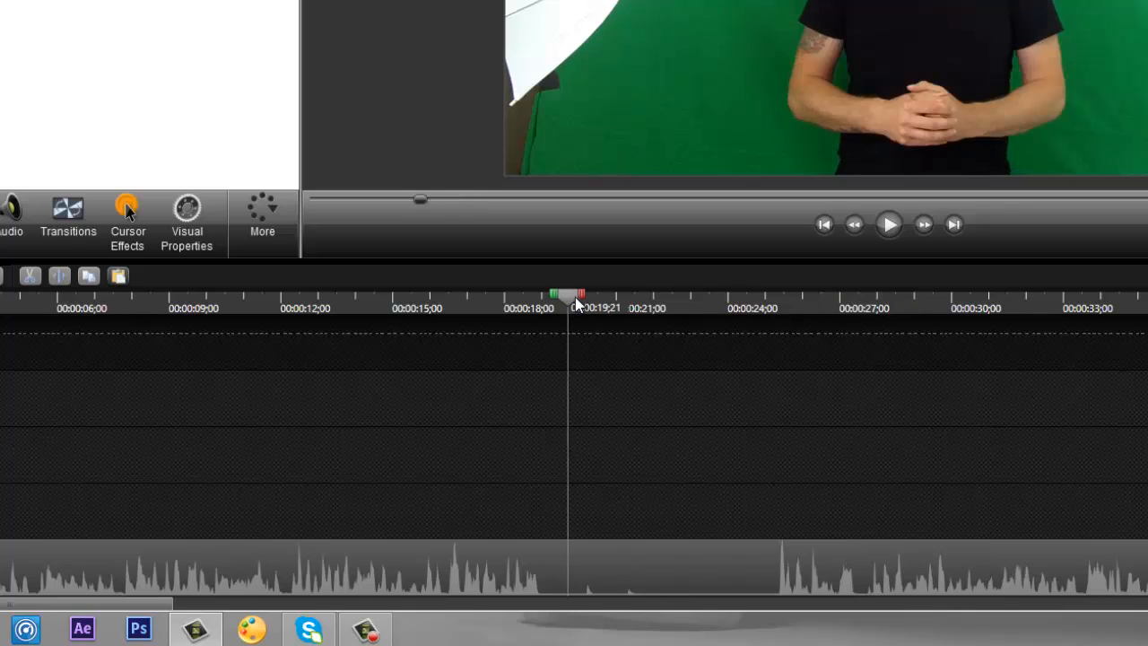
pyautogui.moveTo(568, 308); pyautogui.dragTo(555, 307)
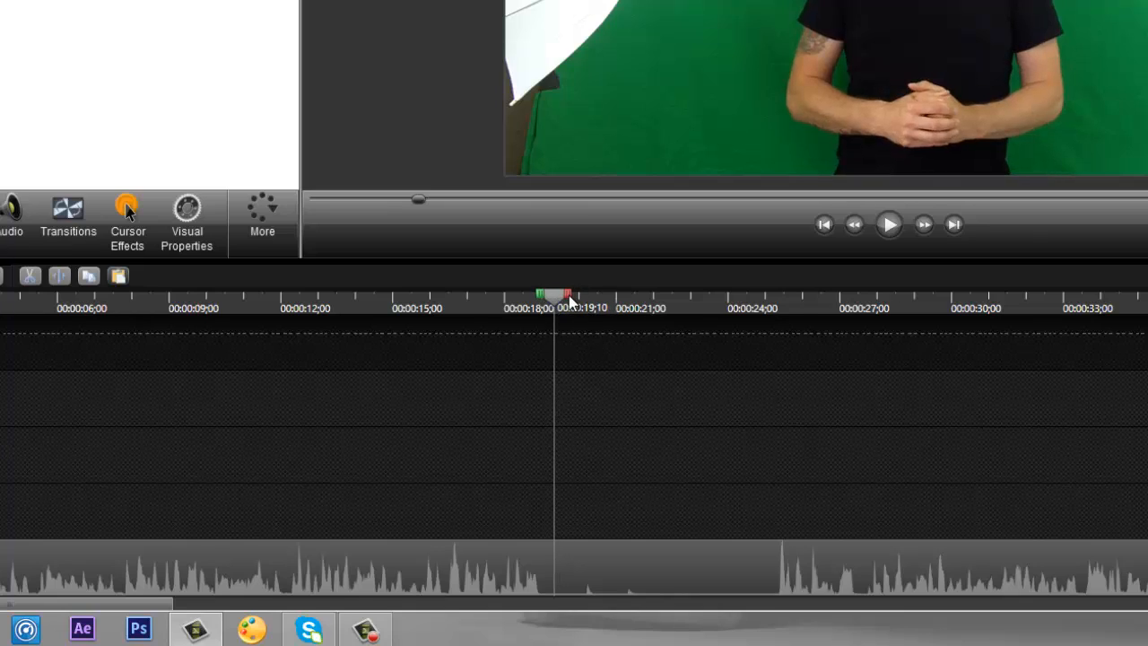
pyautogui.moveTo(569, 299); pyautogui.dragTo(776, 297)
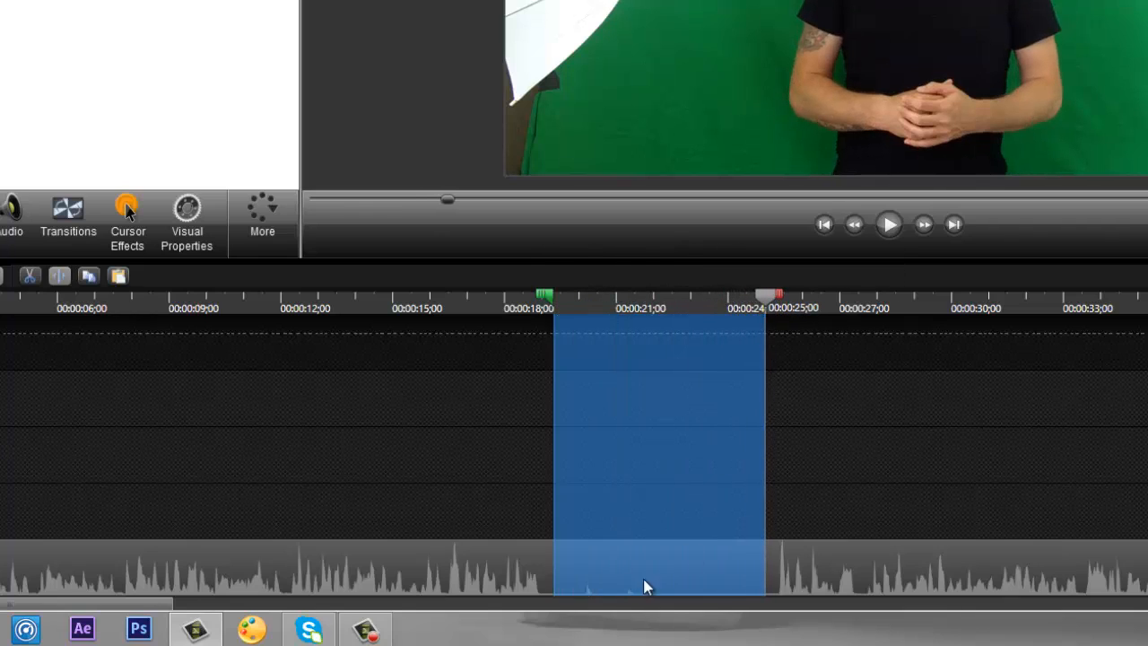
pyautogui.click(486, 566)
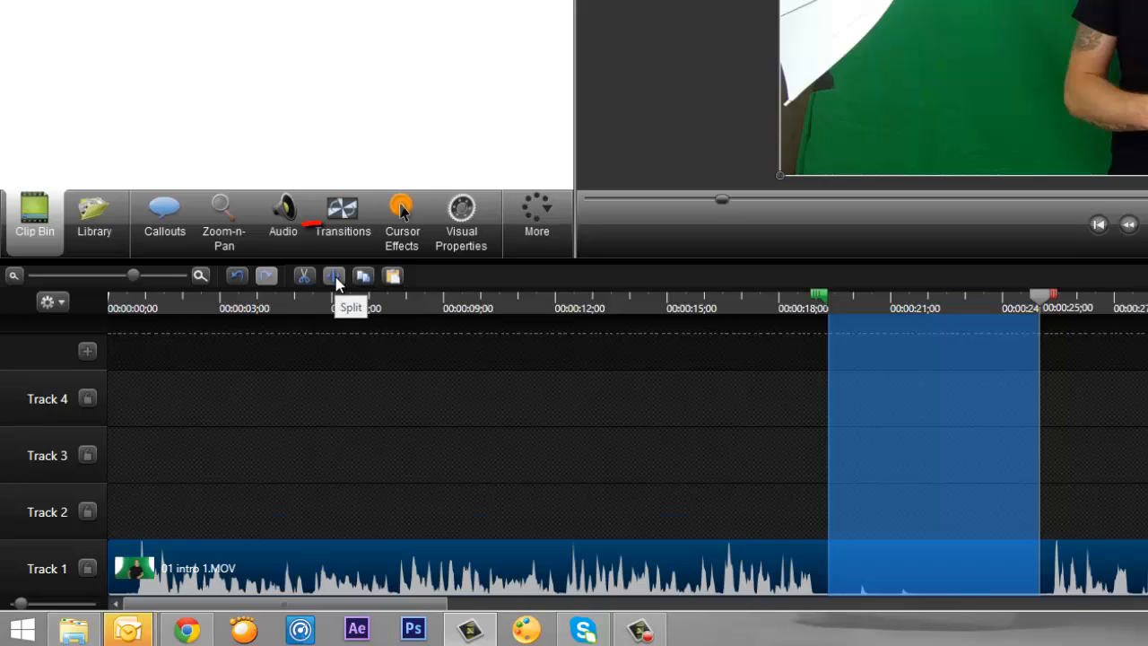
pyautogui.click(334, 278)
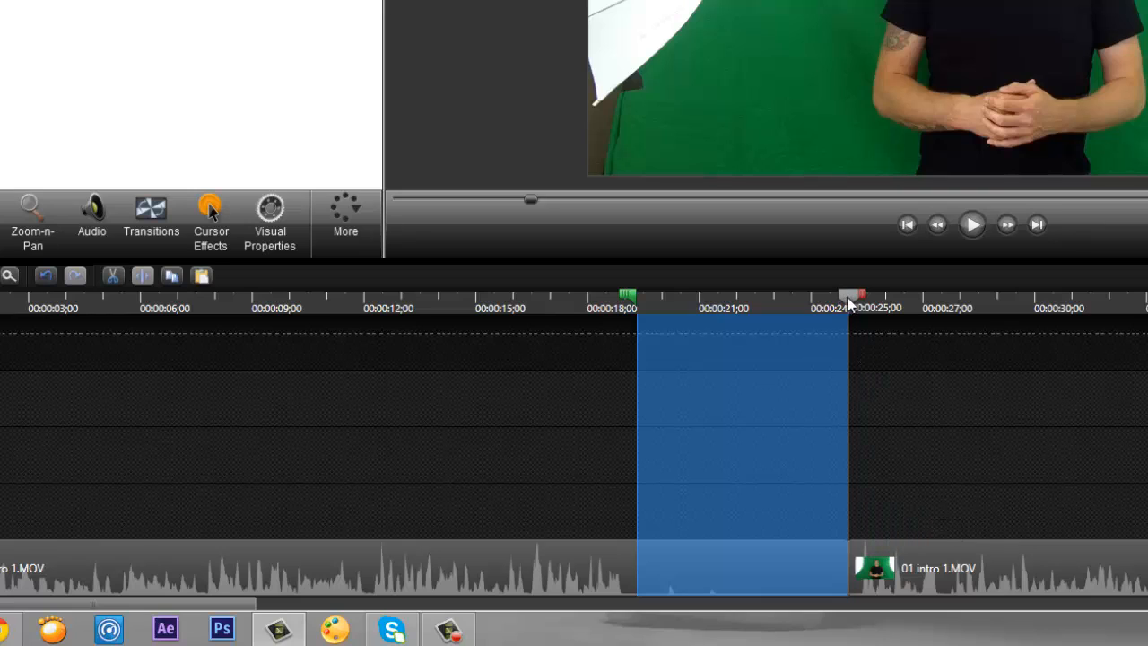
# - Split the Track 1 clip at the start of the silent gap, 00:00:19;10
pyautogui.moveTo(848, 299); pyautogui.dragTo(636, 295)
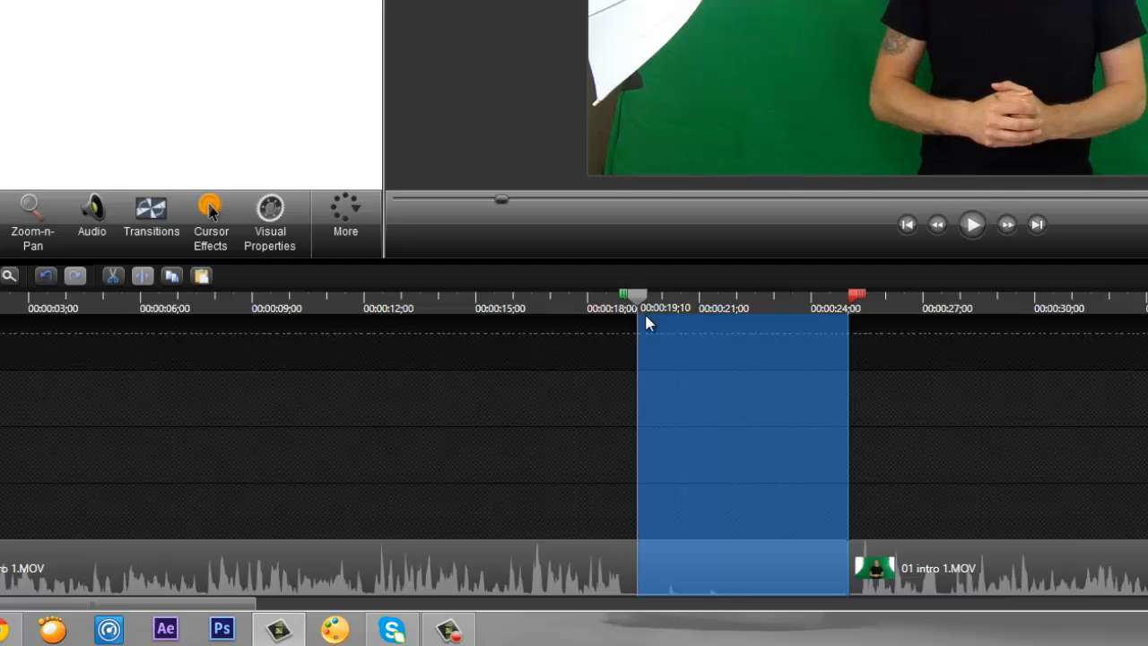
pyautogui.click(569, 555)
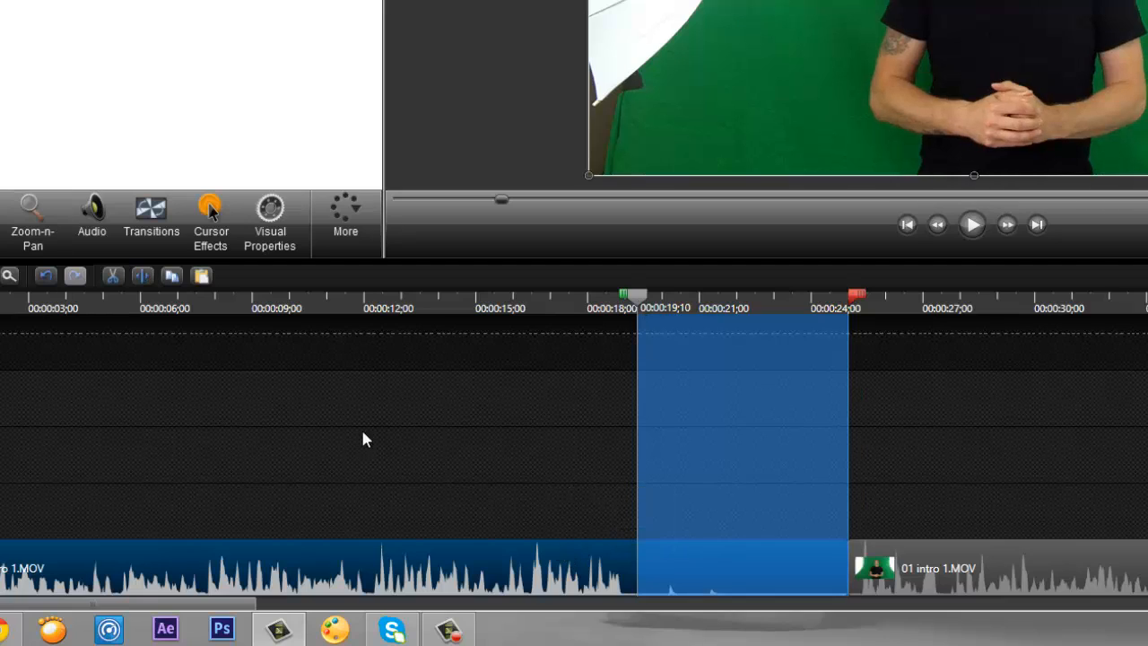
pyautogui.click(139, 280)
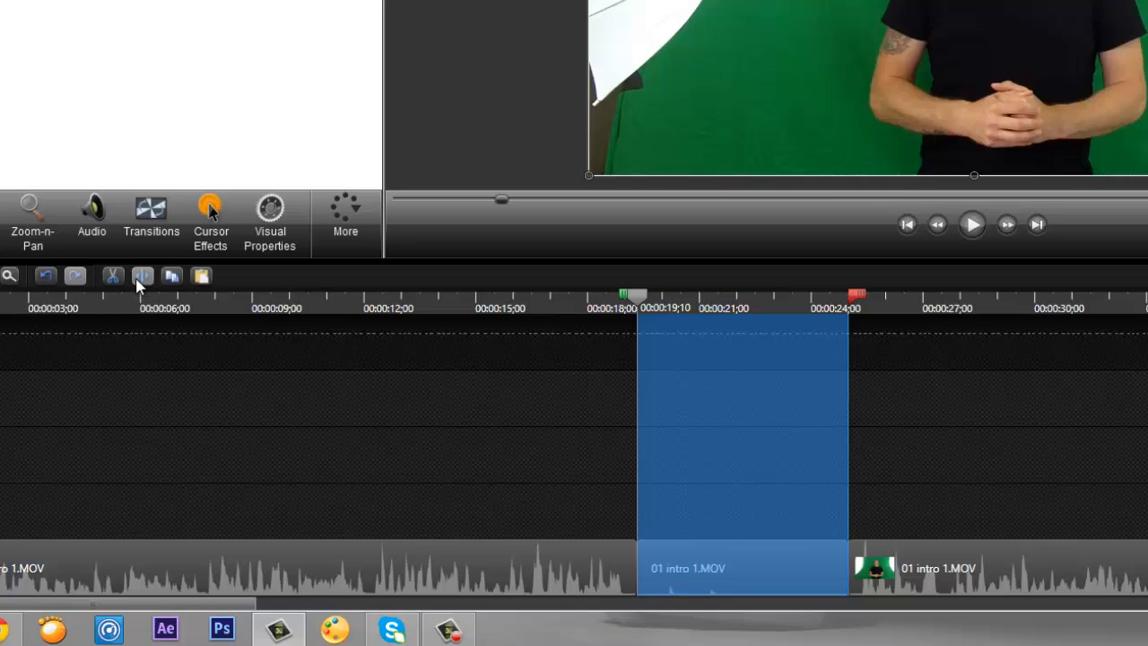
# - Move the split-out silent section of 01 intro 1.MOV from Track 1 up to Track 4, starting at about 26 seconds
pyautogui.click(557, 310)
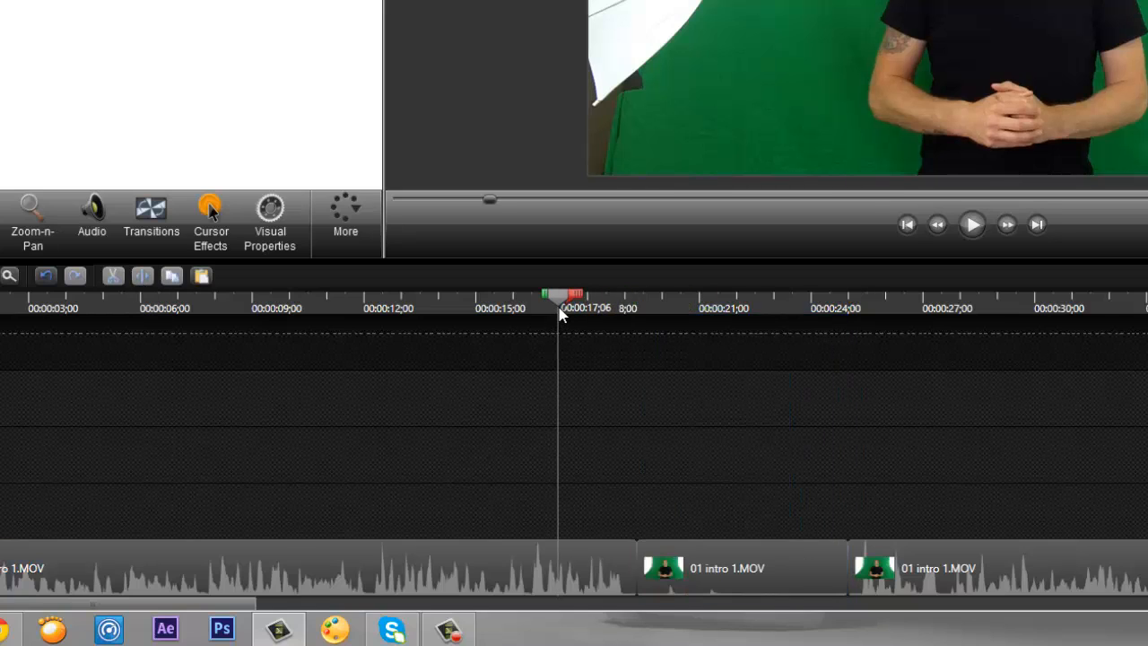
pyautogui.click(723, 570)
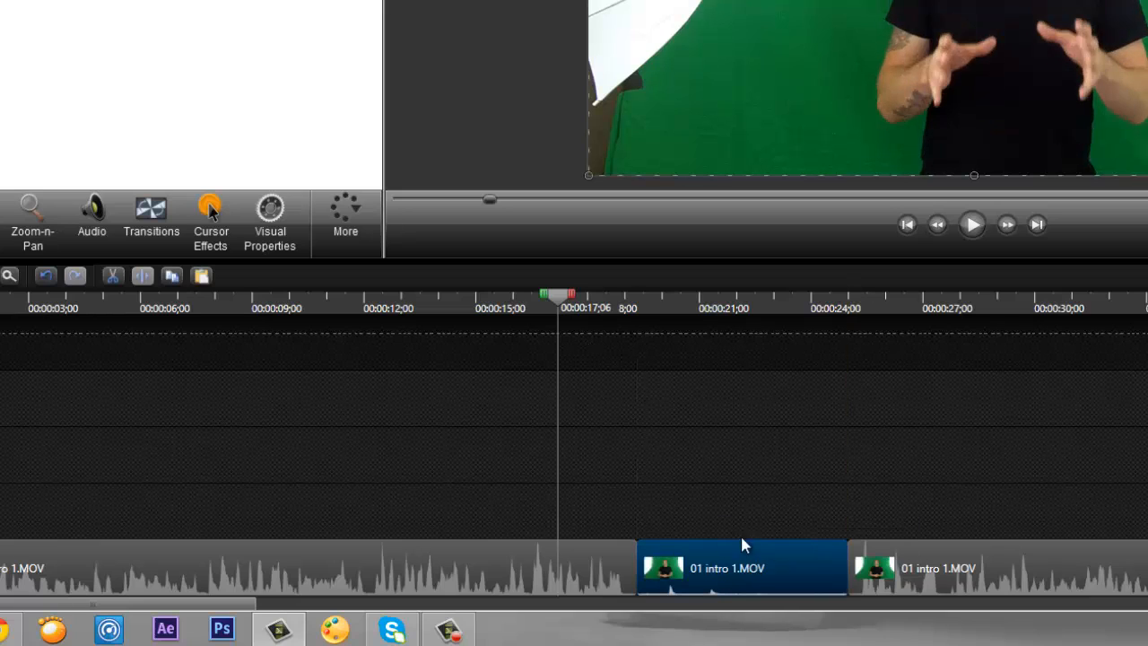
pyautogui.moveTo(731, 560); pyautogui.dragTo(730, 511)
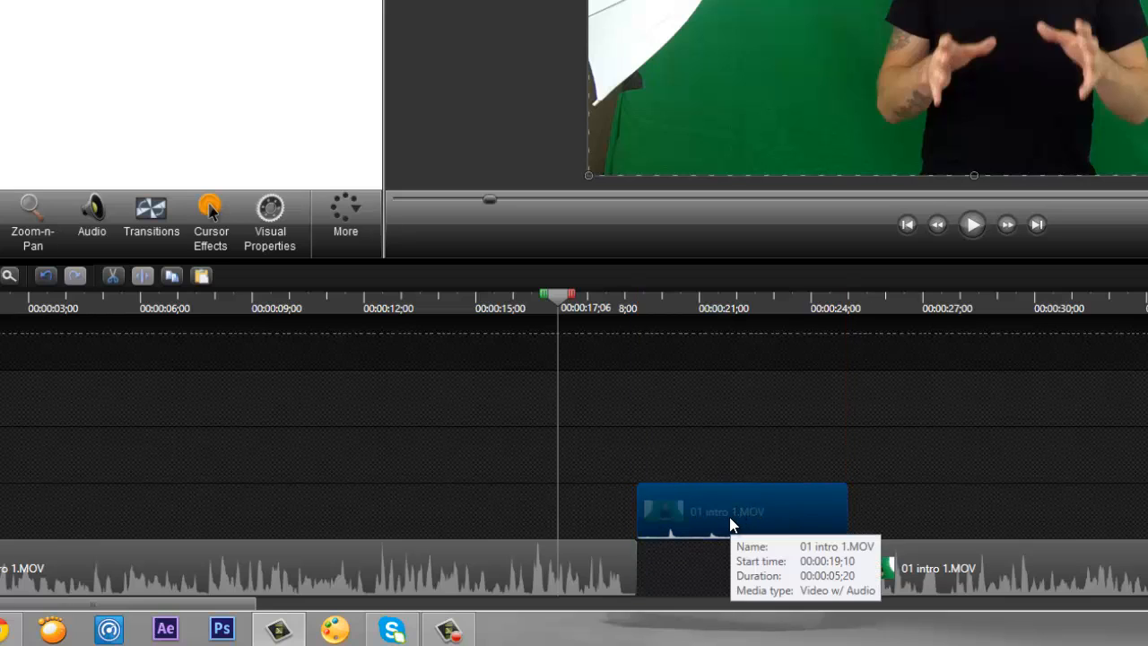
pyautogui.moveTo(729, 517); pyautogui.dragTo(977, 431)
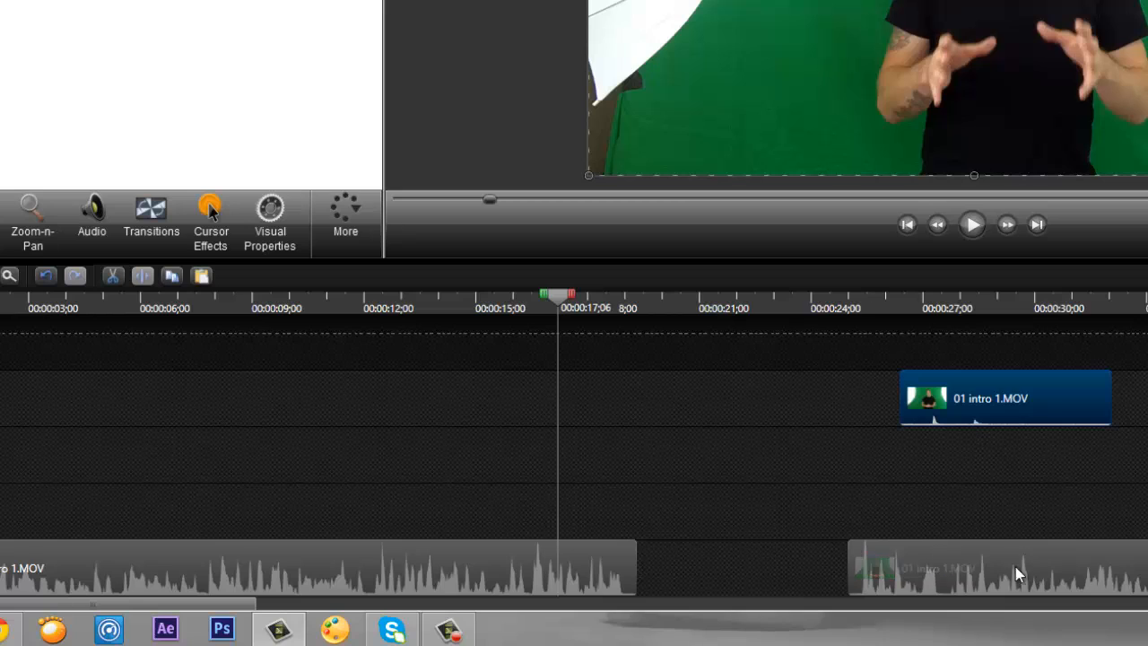
# - Close the gap on Track 1 by butting the second clip against the first clip's end, and play across the join
pyautogui.moveTo(1018, 574); pyautogui.dragTo(691, 576)
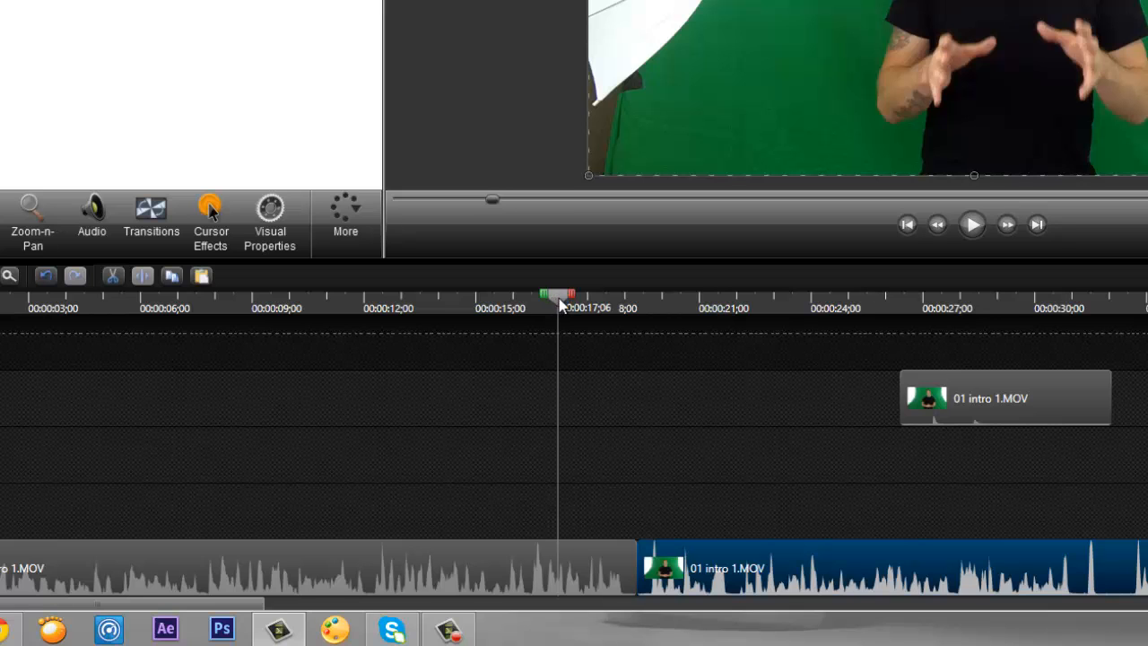
pyautogui.moveTo(560, 303); pyautogui.dragTo(582, 305)
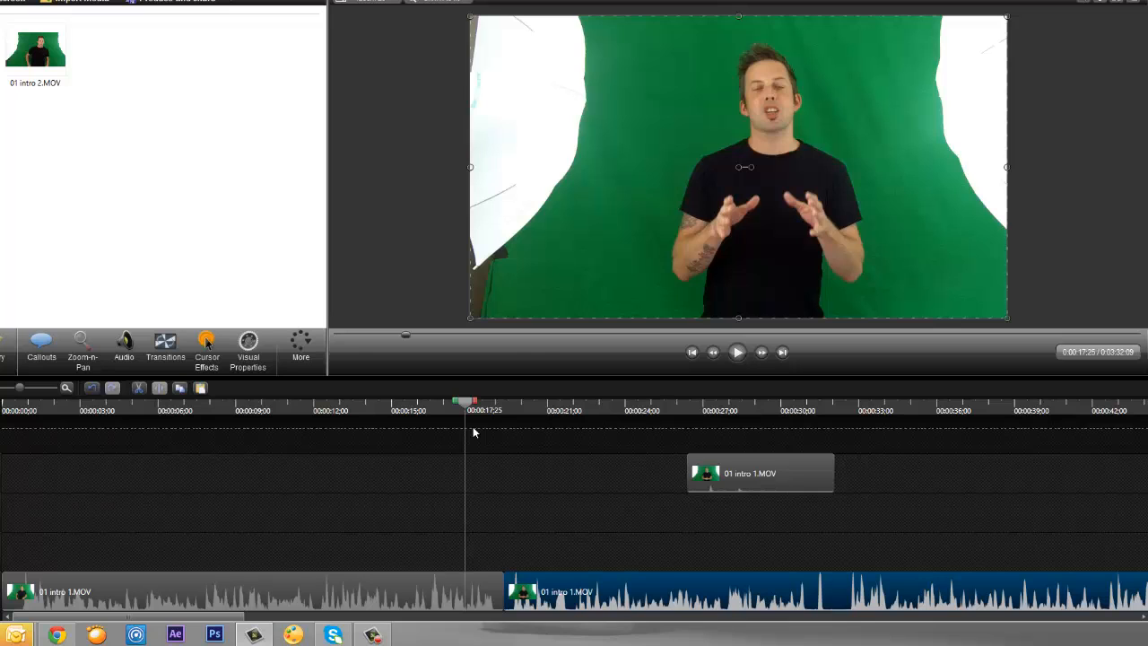
pyautogui.press('space')
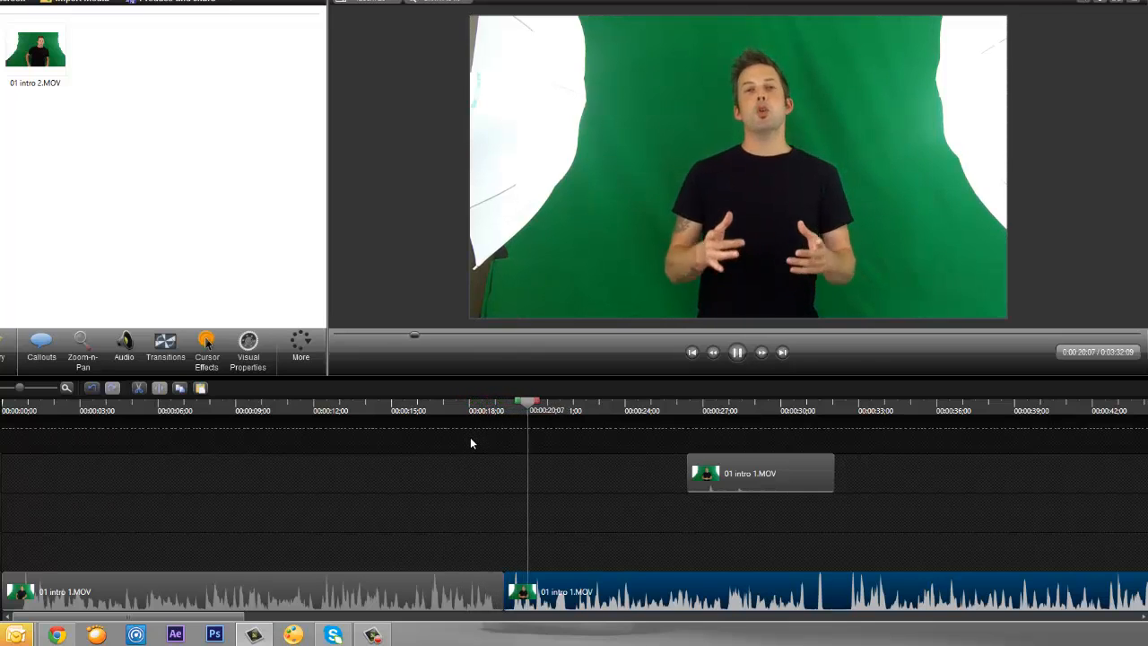
pyautogui.press('space')
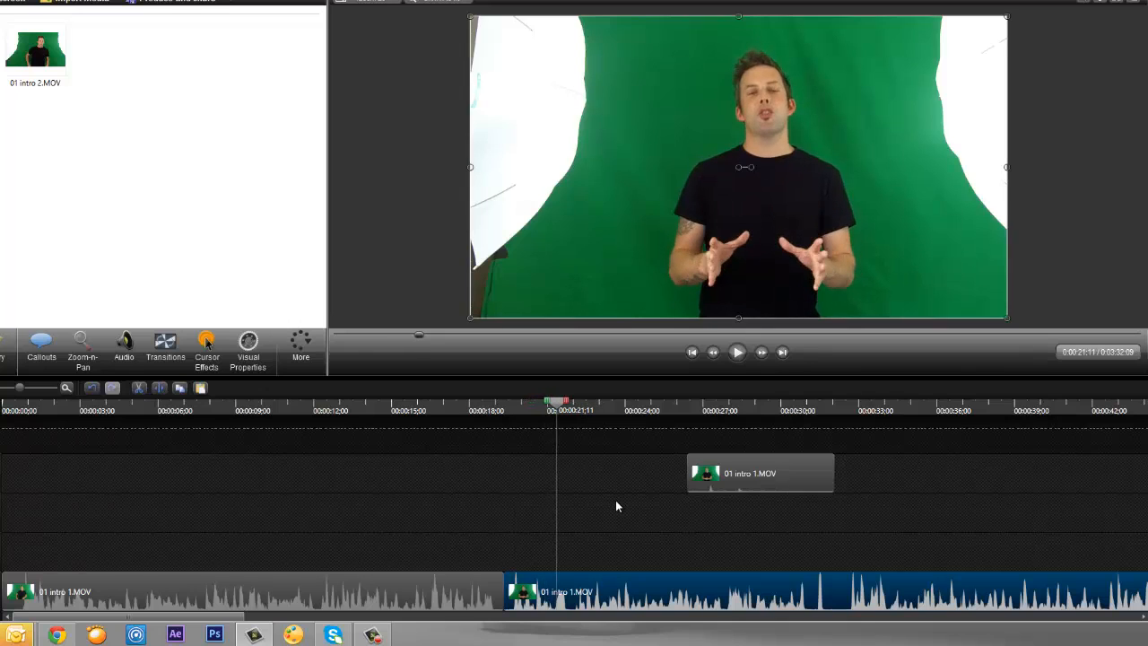
# - Delete the silent section of 01 intro 1.MOV from Track 4
pyautogui.click(732, 476)
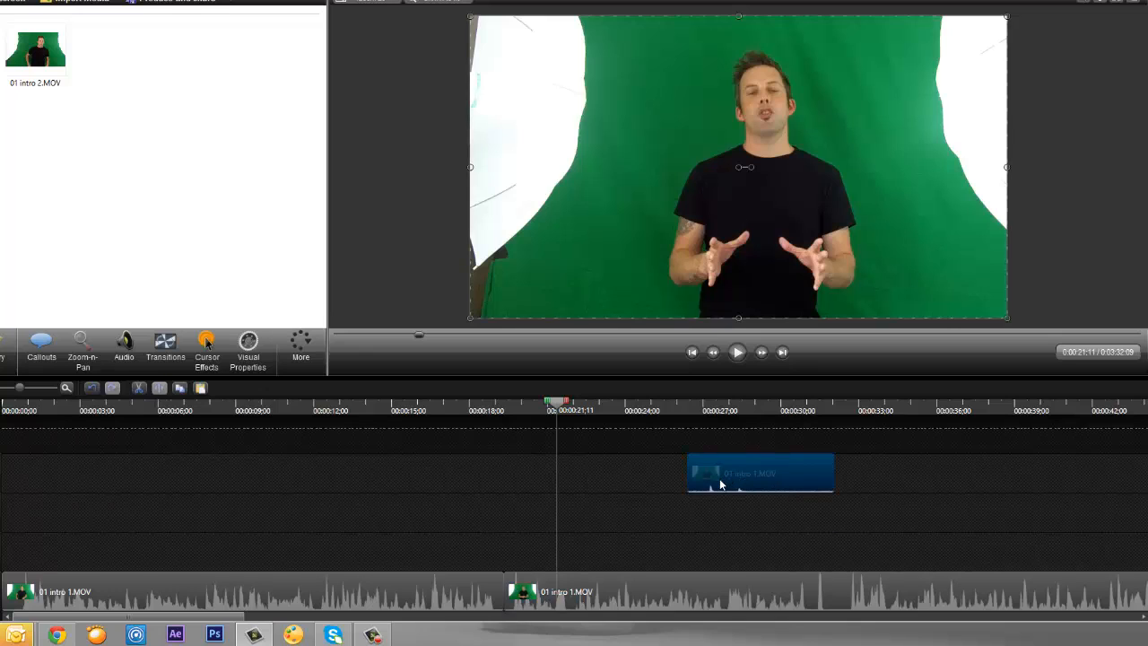
pyautogui.rightClick(719, 481)
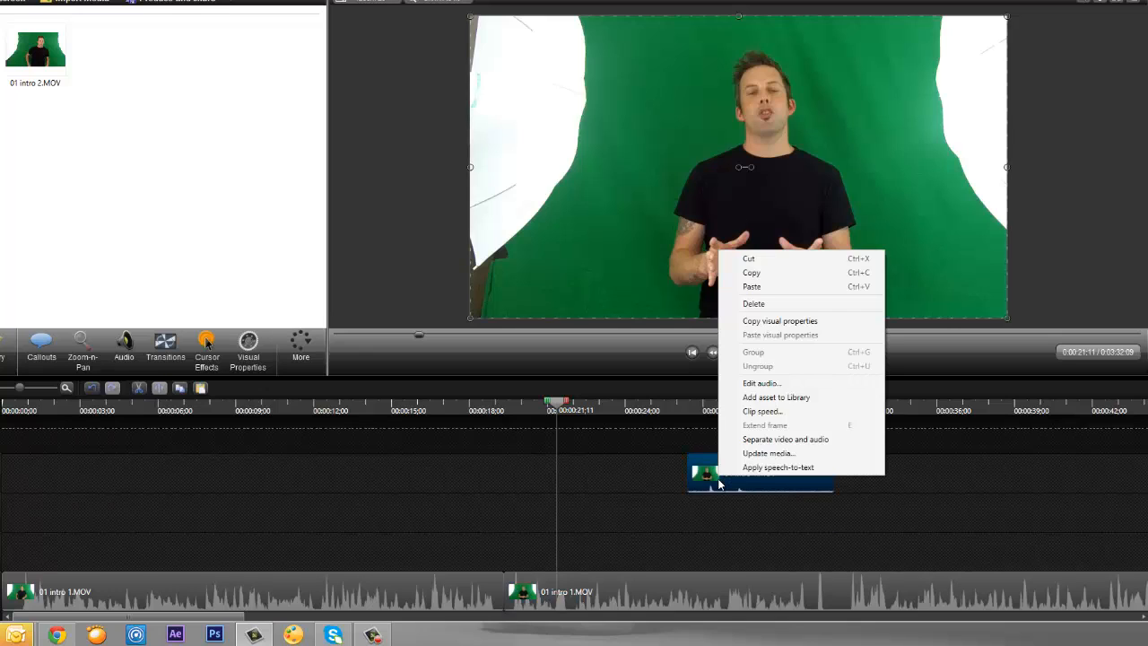
pyautogui.click(763, 305)
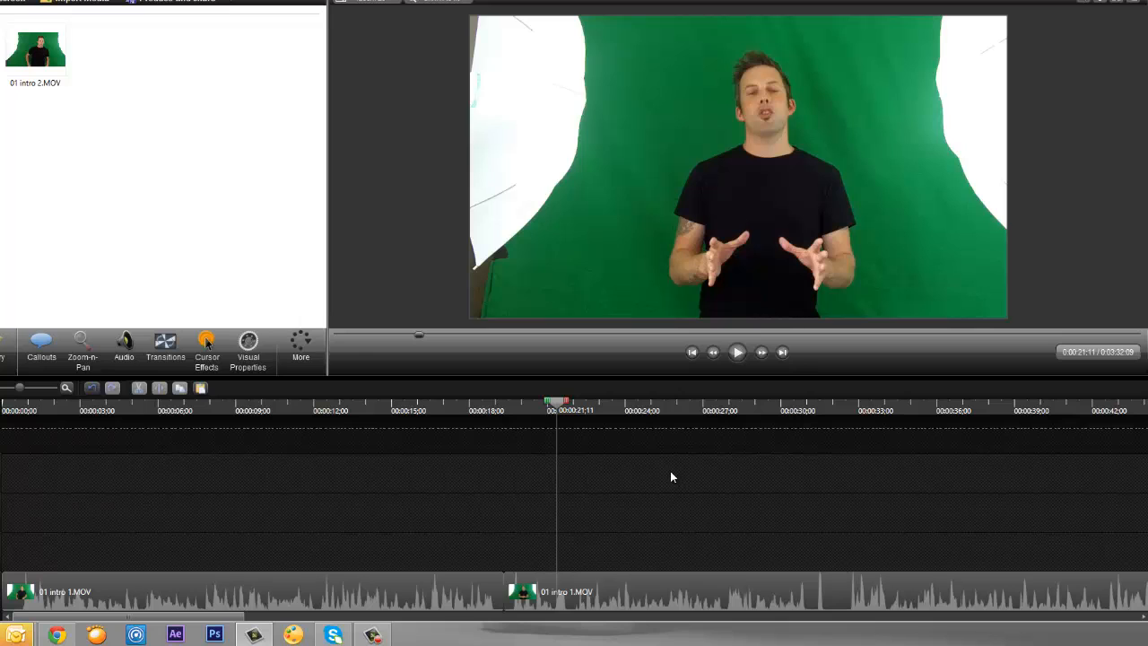
# - Trim and re-extend the start of the second Track 1 clip, and reposition the clip to start at about 22 seconds
pyautogui.click(595, 579)
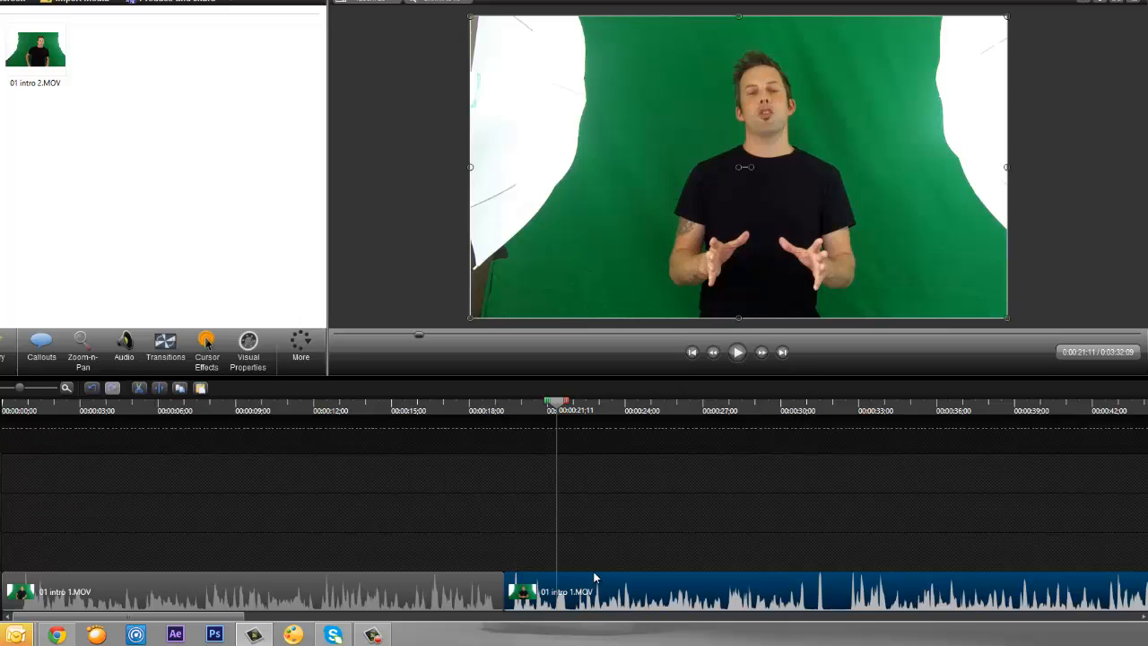
pyautogui.moveTo(505, 592); pyautogui.dragTo(538, 593)
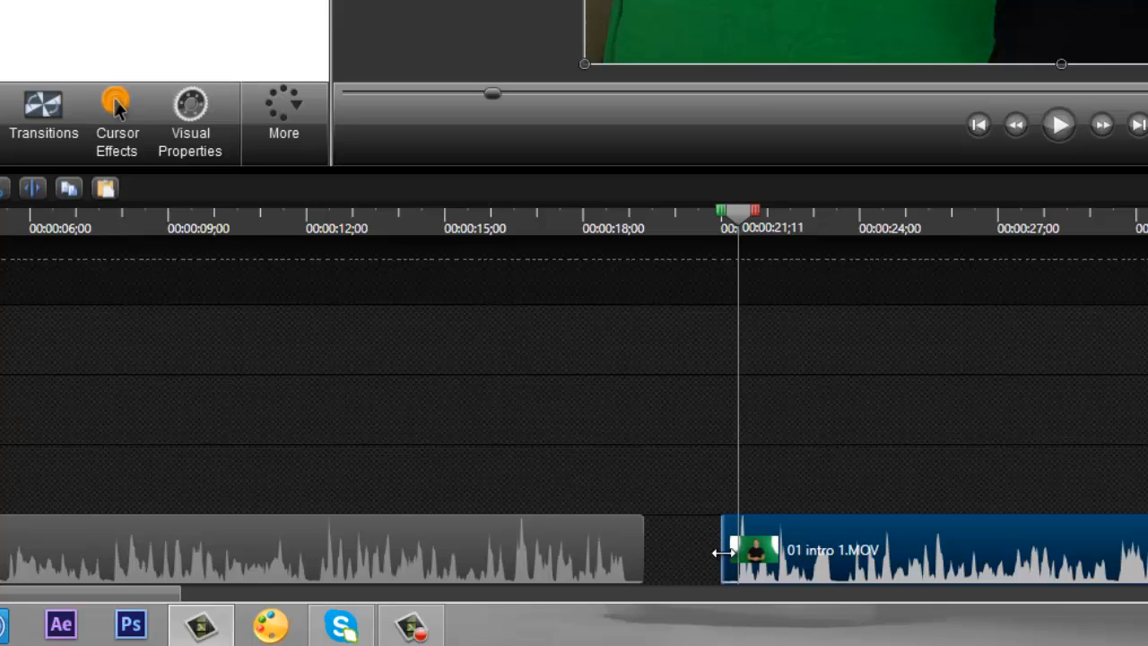
pyautogui.moveTo(723, 552); pyautogui.dragTo(707, 547)
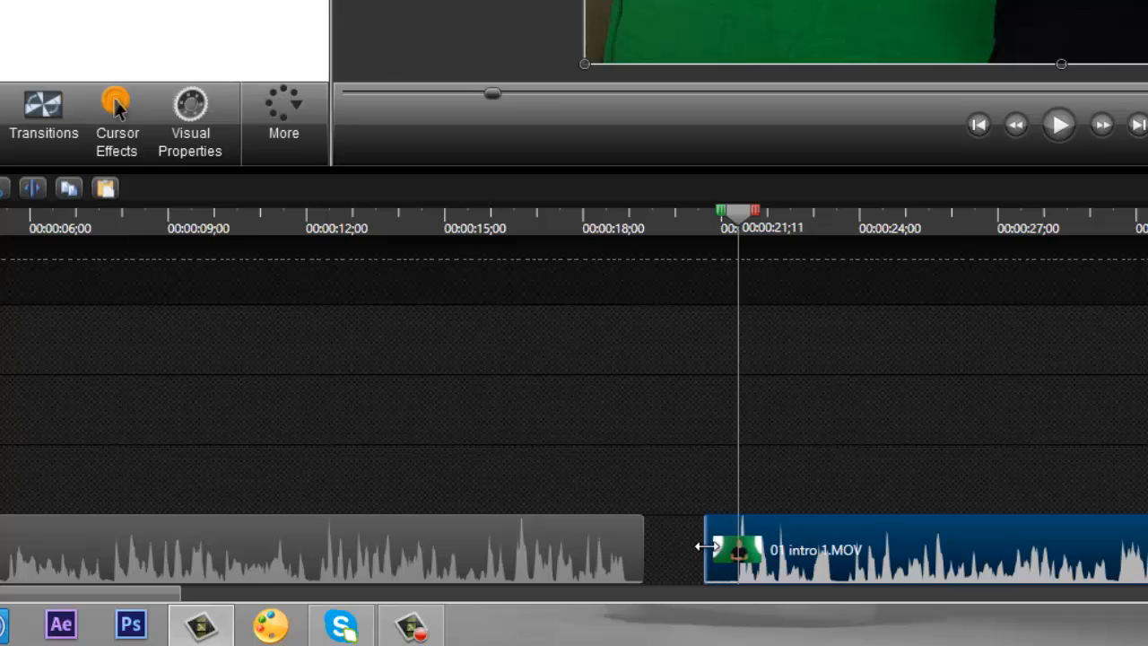
pyautogui.moveTo(705, 546); pyautogui.dragTo(781, 549)
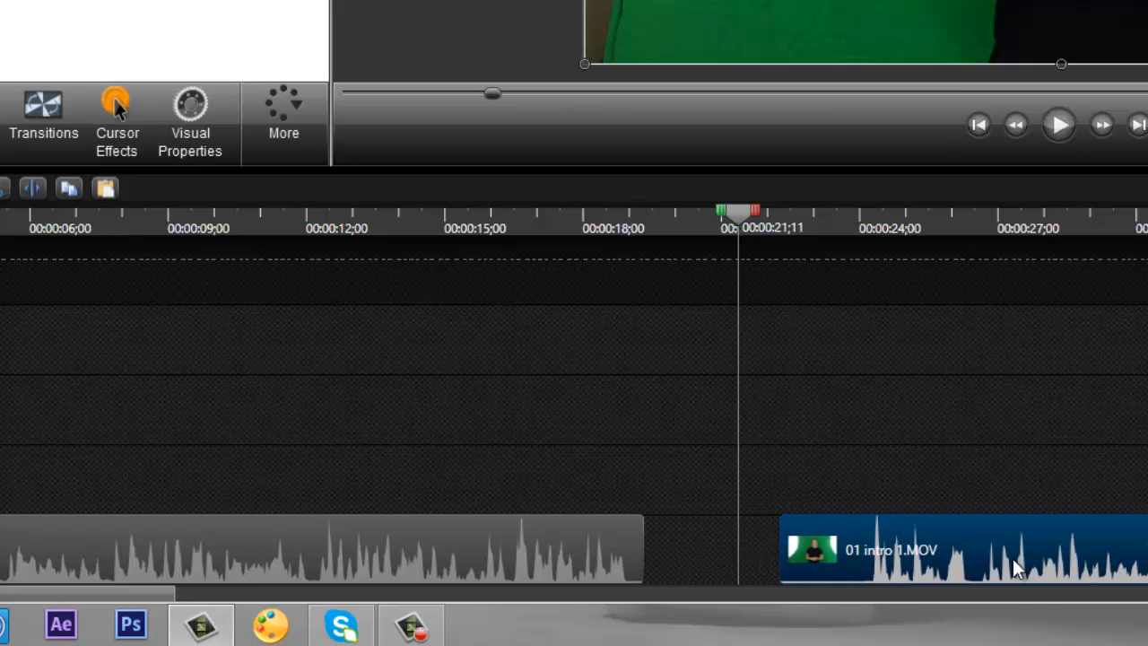
pyautogui.moveTo(977, 560); pyautogui.dragTo(958, 565)
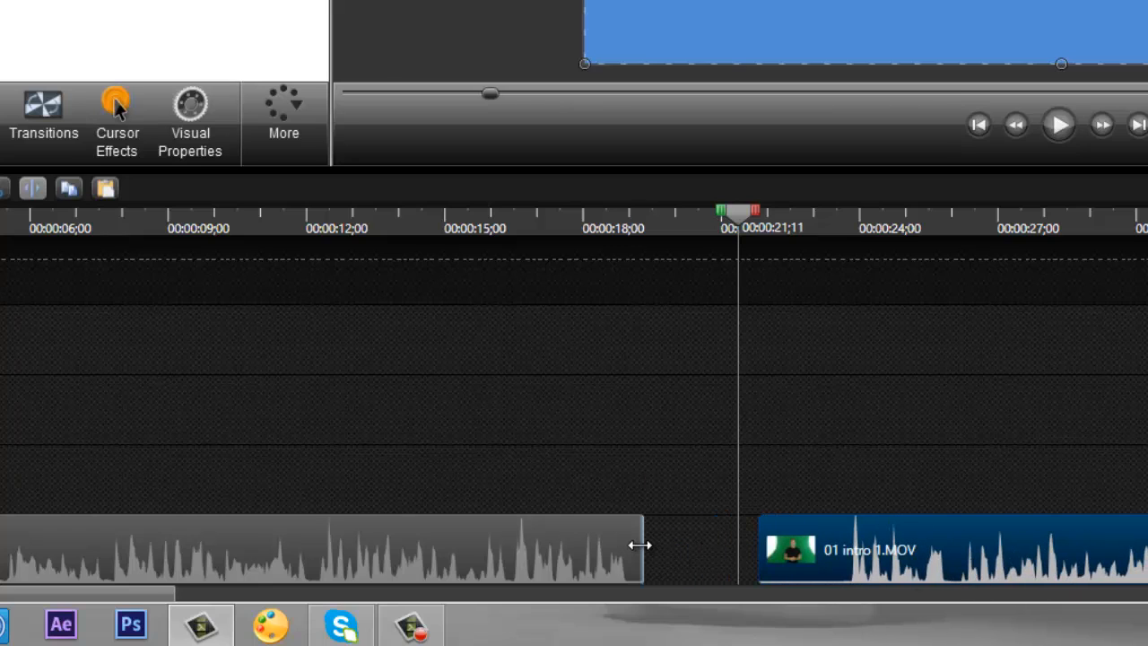
# - Extend the end of the first Track 1 clip until it meets the second clip, and play across the join
pyautogui.moveTo(639, 545); pyautogui.dragTo(756, 536)
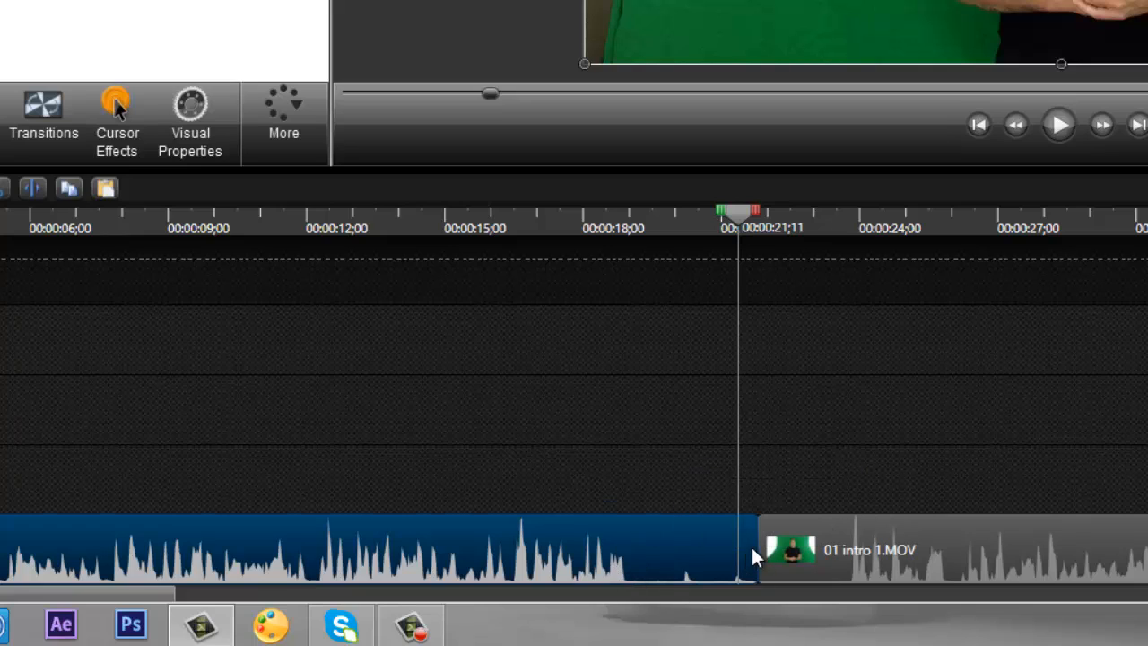
pyautogui.moveTo(742, 217); pyautogui.dragTo(757, 223)
pyautogui.press('space')
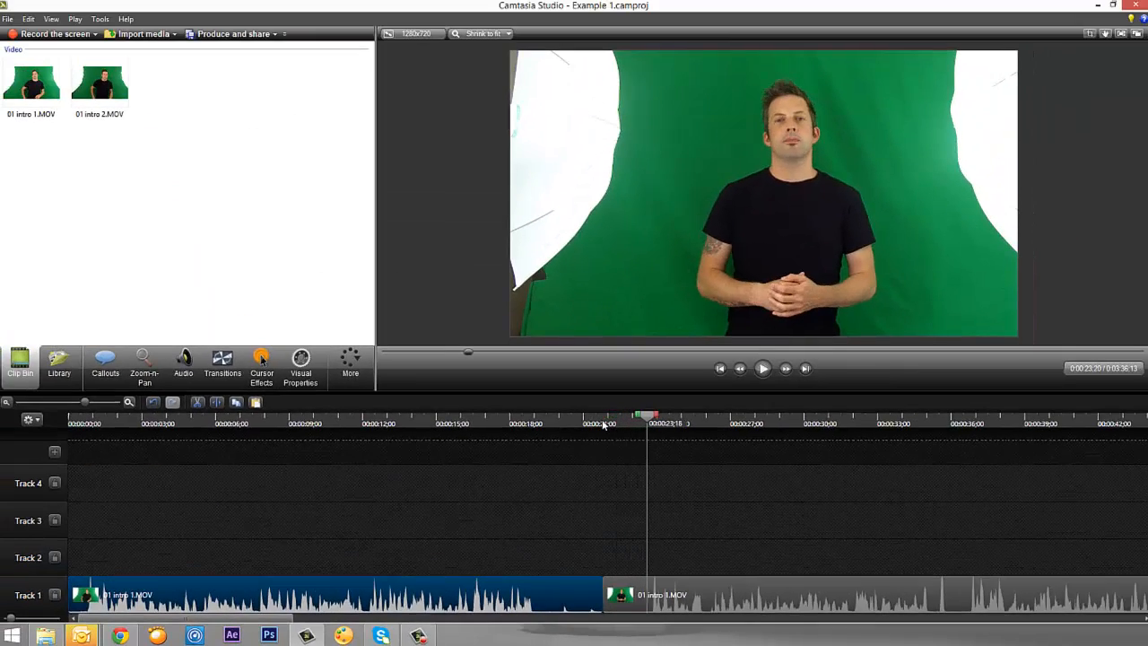
pyautogui.press('space')
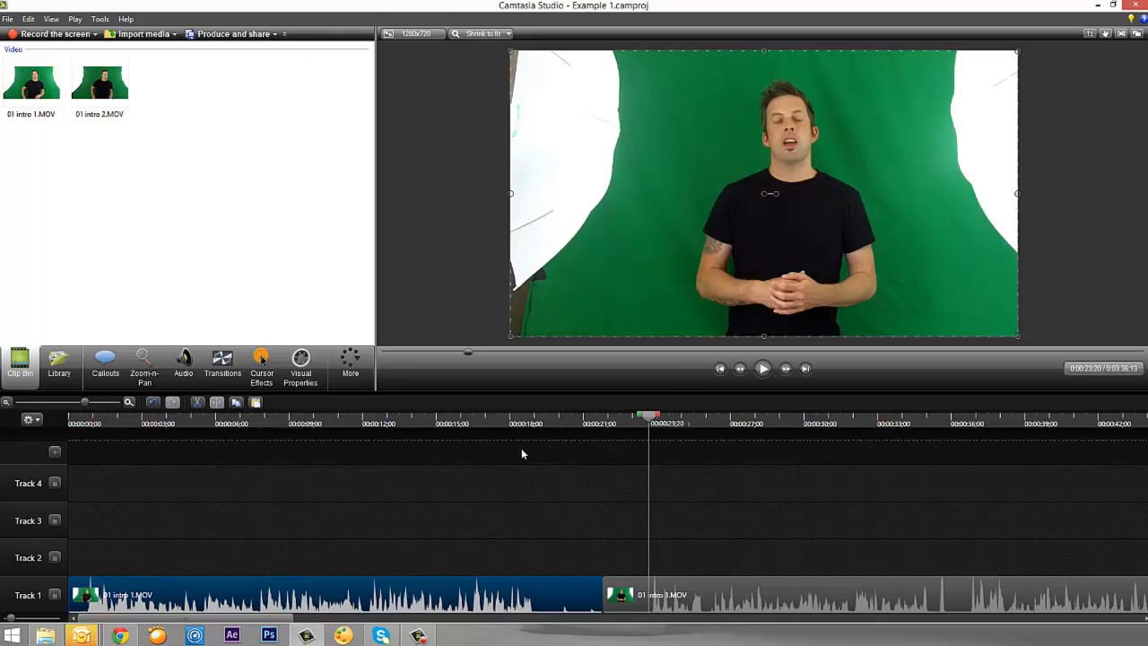
# - Undo the trimming and moving of the Track 1 clips until the second clip again directly follows the first
pyautogui.click(28, 19)
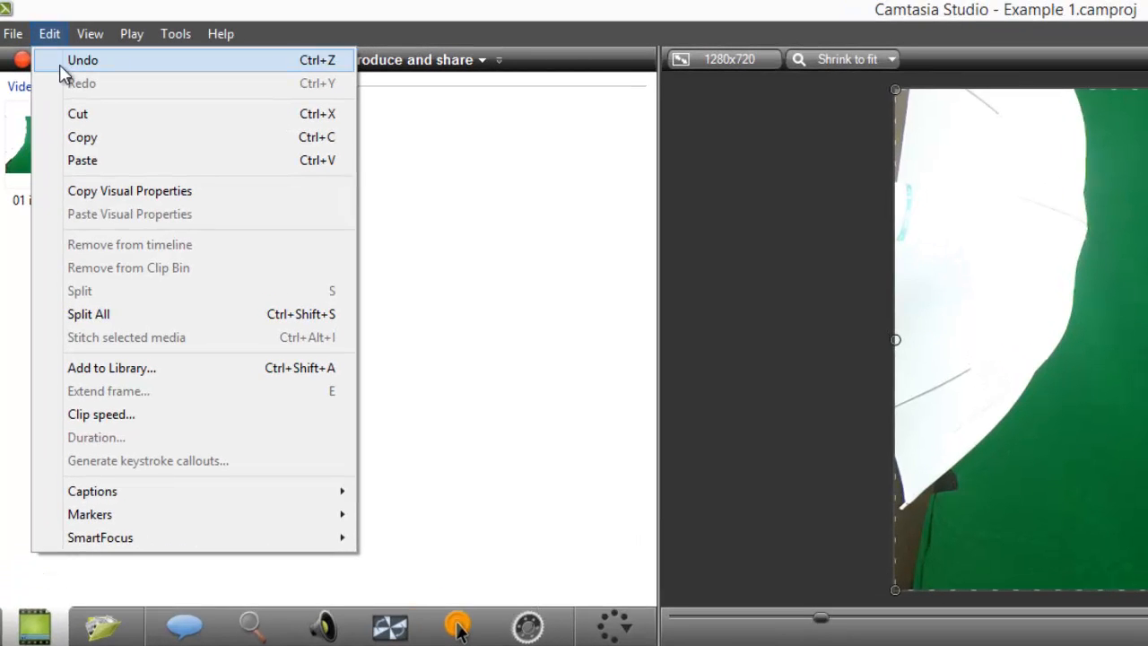
pyautogui.click(77, 63)
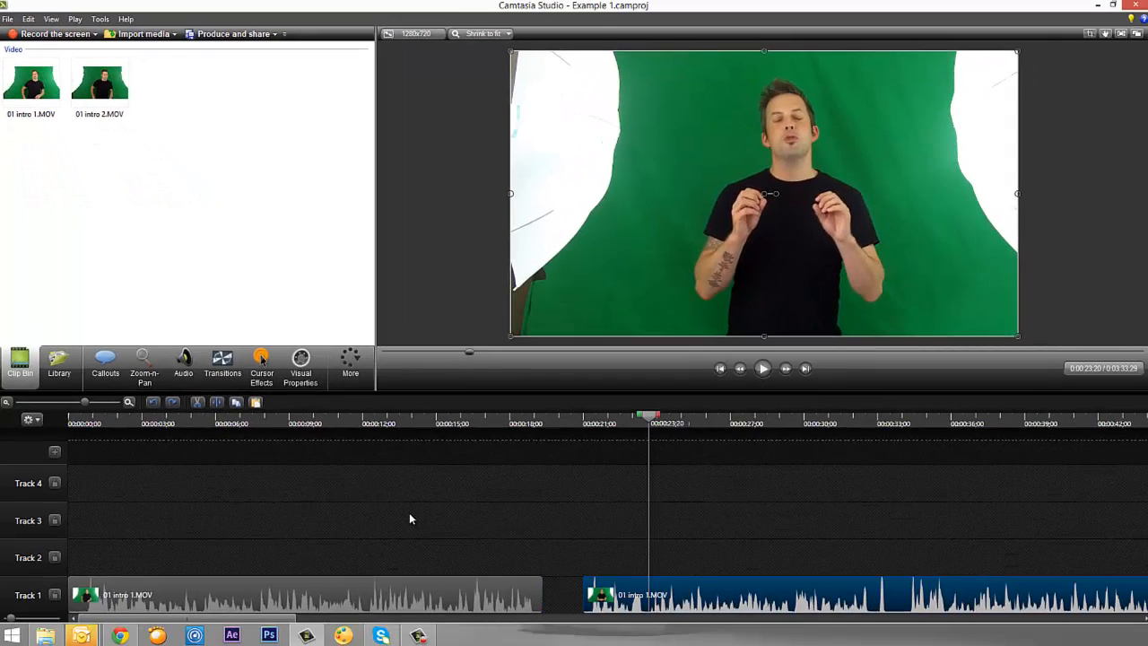
pyautogui.hotkey('ctrl', 'z')
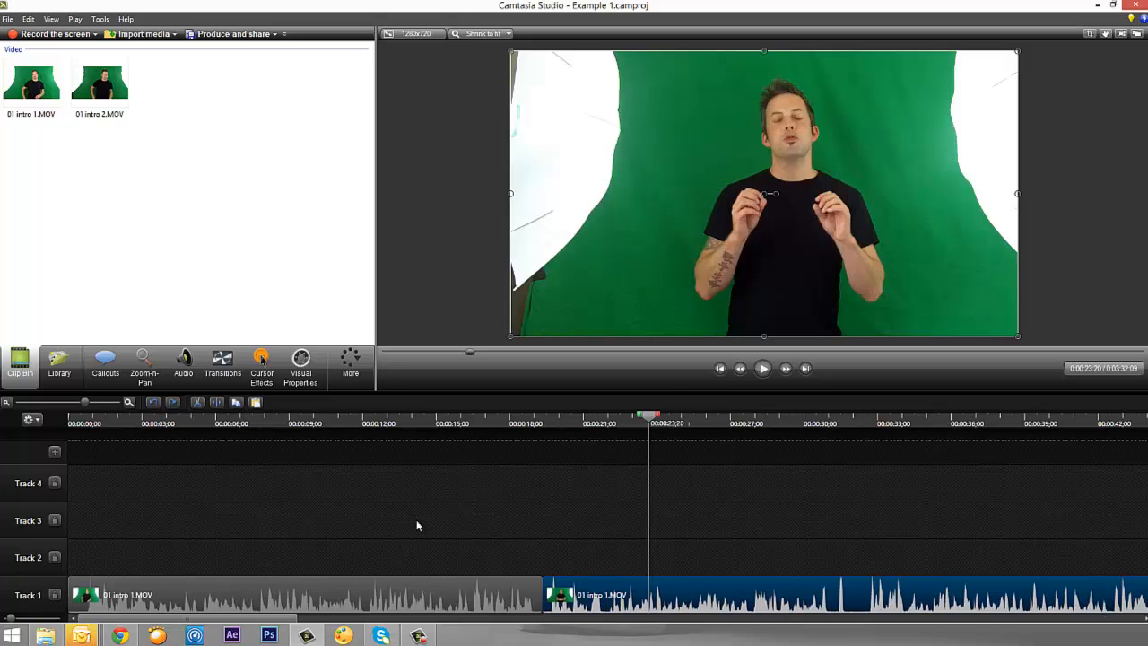
# - Play the join between the two Track 1 clips and return the playhead to 00:00:17;29, just before it
pyautogui.click(519, 423)
pyautogui.press('space')
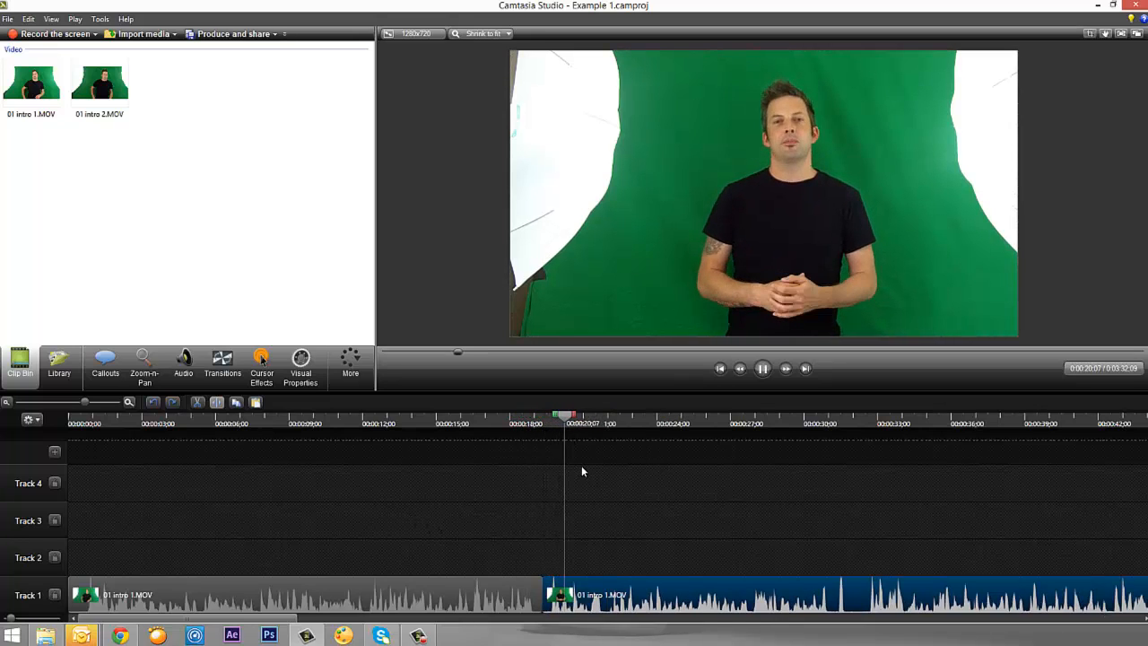
pyautogui.press('space')
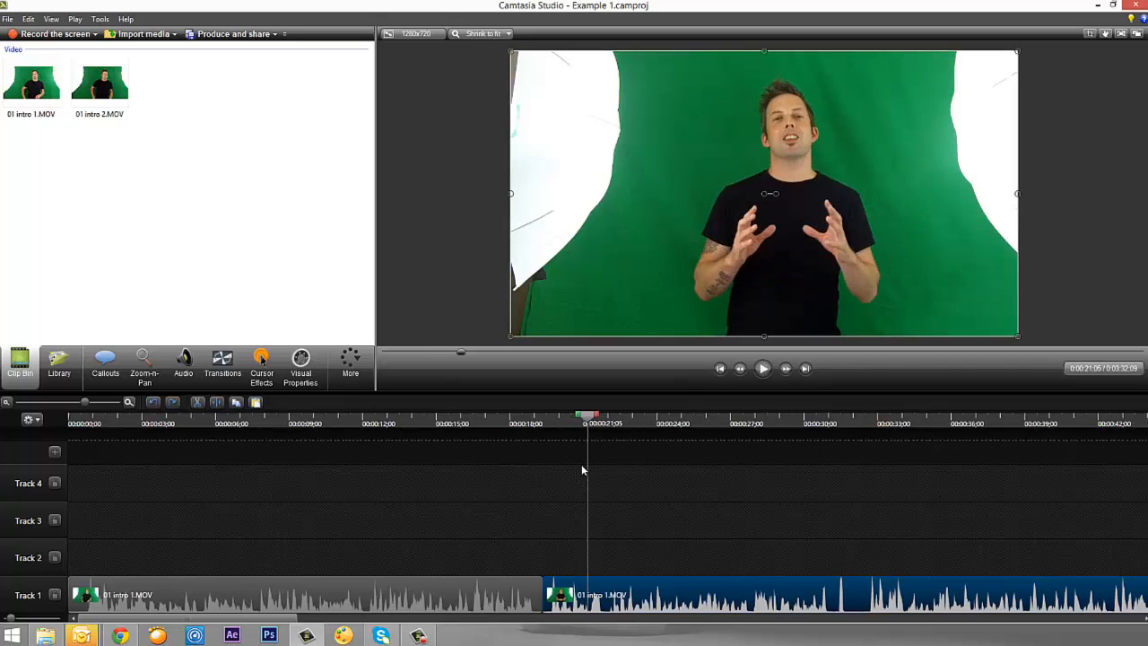
pyautogui.click(511, 423)
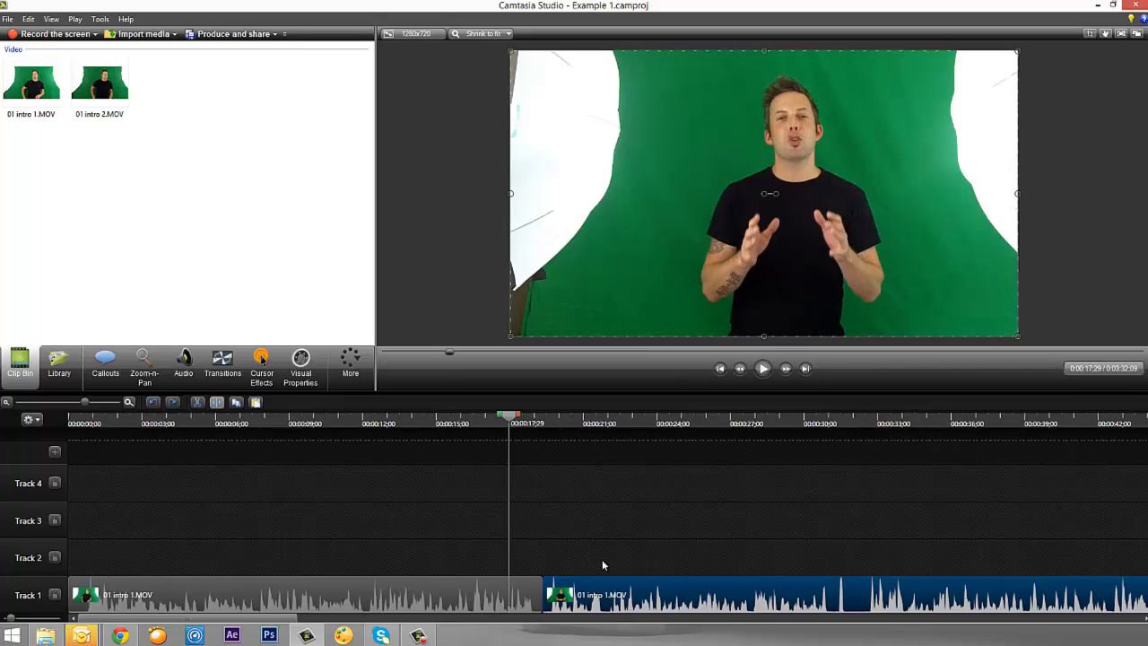